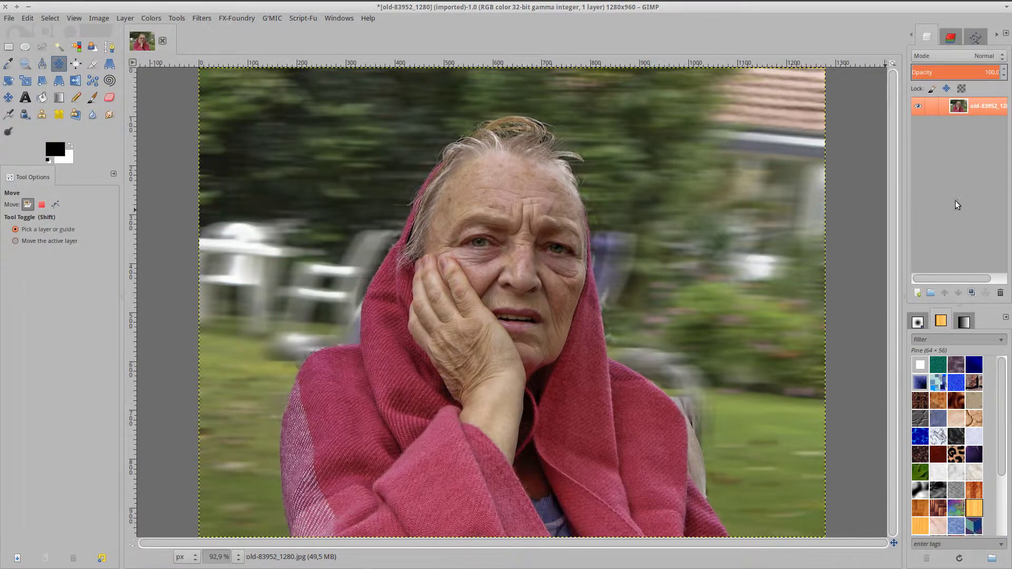
Duplicate the portrait layer, hide the colour original, and turn the copy black and white with a Gradient Map
{"action": "left_click", "coordinate": [972, 293]}
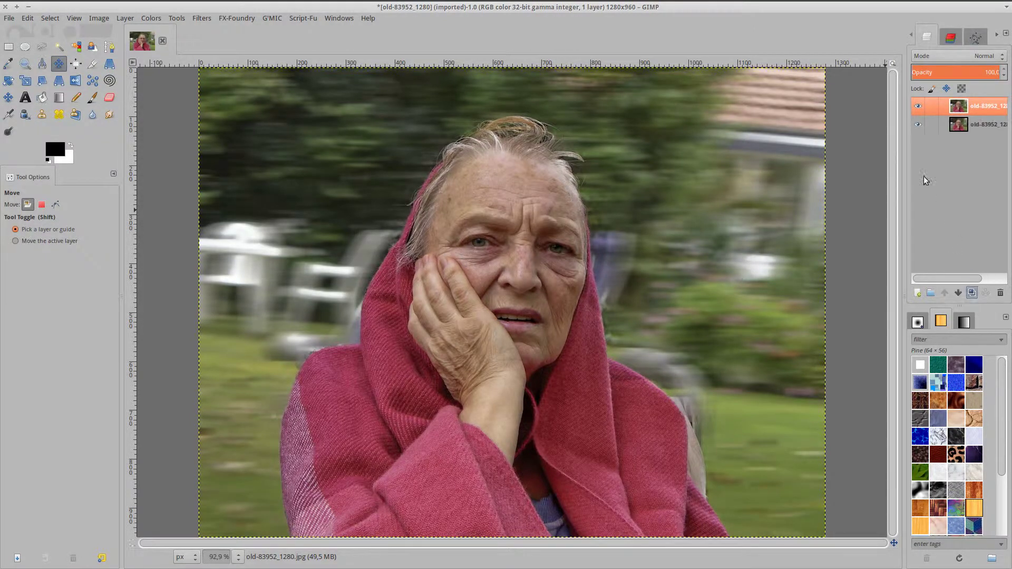
{"action": "left_click", "coordinate": [917, 124]}
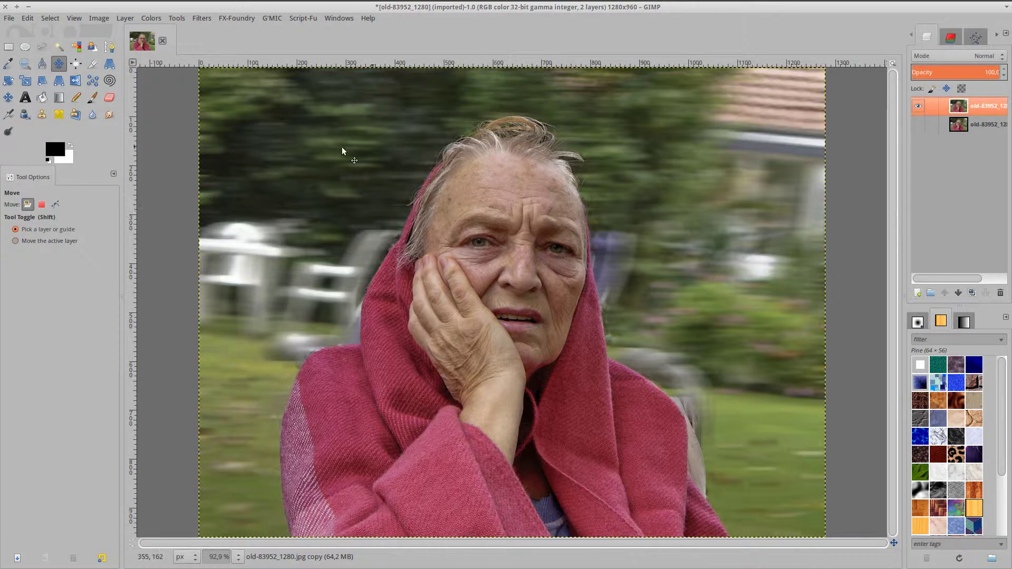
{"action": "right_click", "coordinate": [295, 146]}
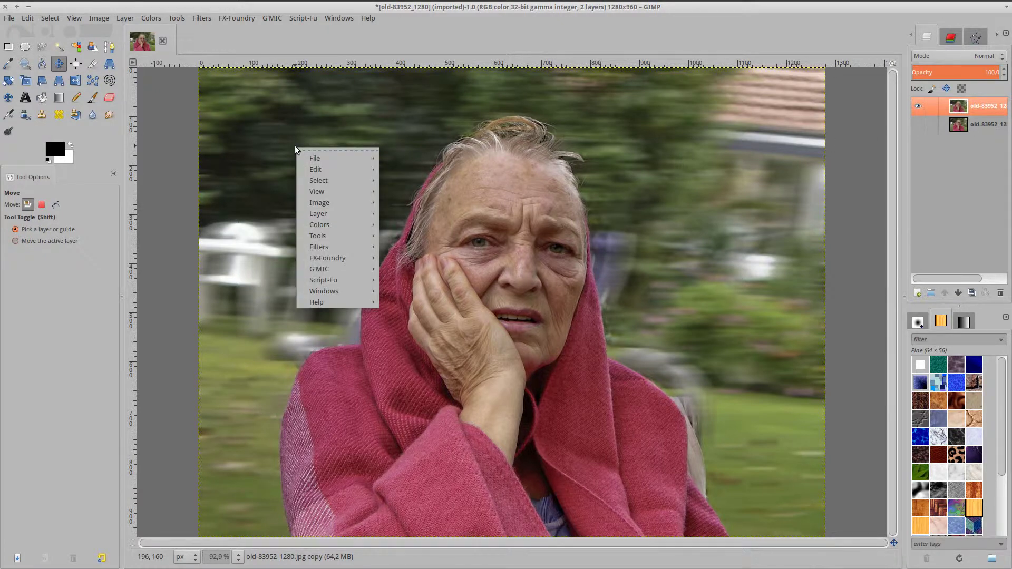
{"action": "mouse_move", "coordinate": [320, 224]}
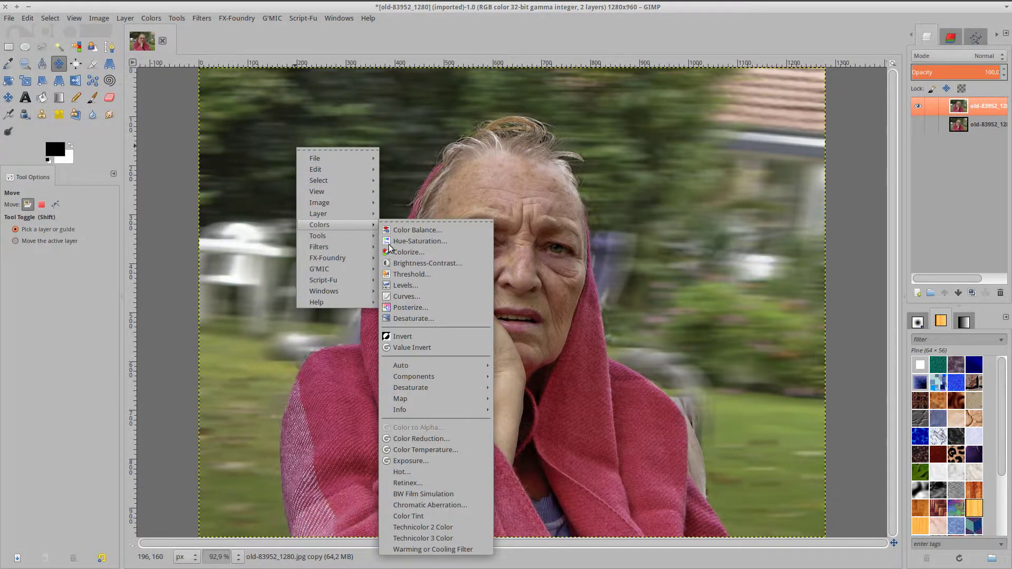
{"action": "mouse_move", "coordinate": [400, 399]}
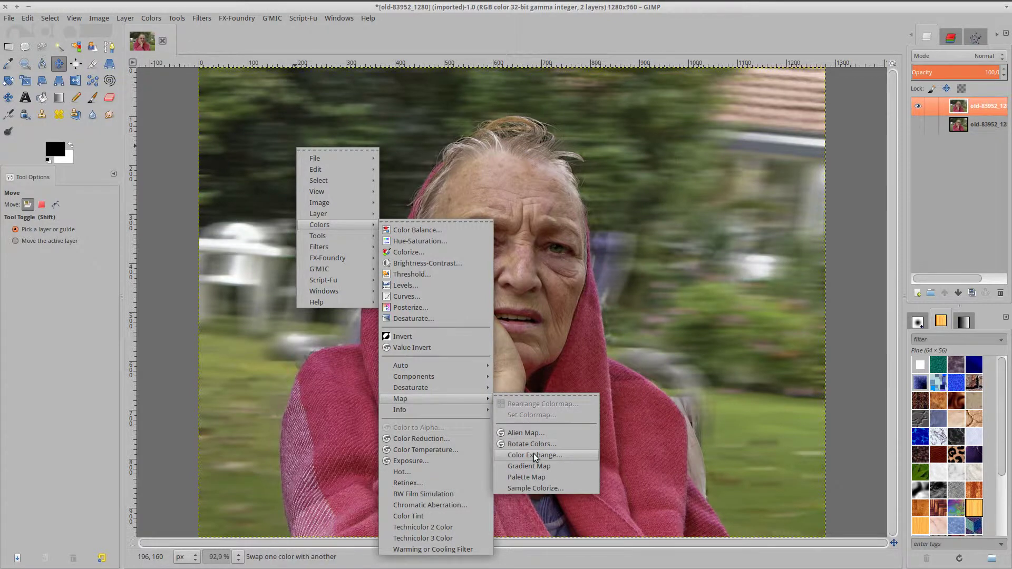
{"action": "left_click", "coordinate": [534, 463]}
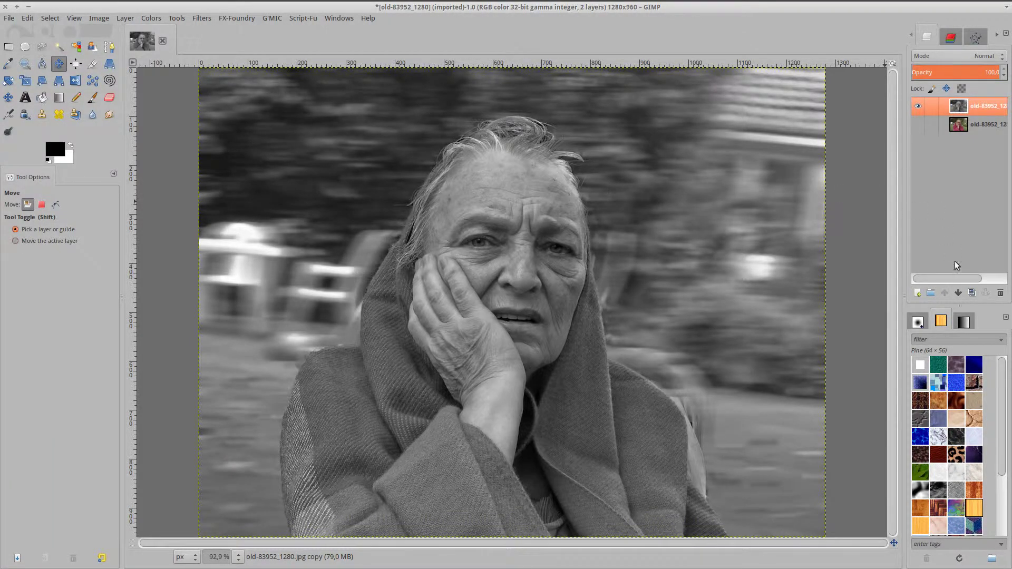
Duplicate the black-and-white layer, hide the middle layer, and open G'MIC with the large preview size
{"action": "left_click", "coordinate": [972, 292]}
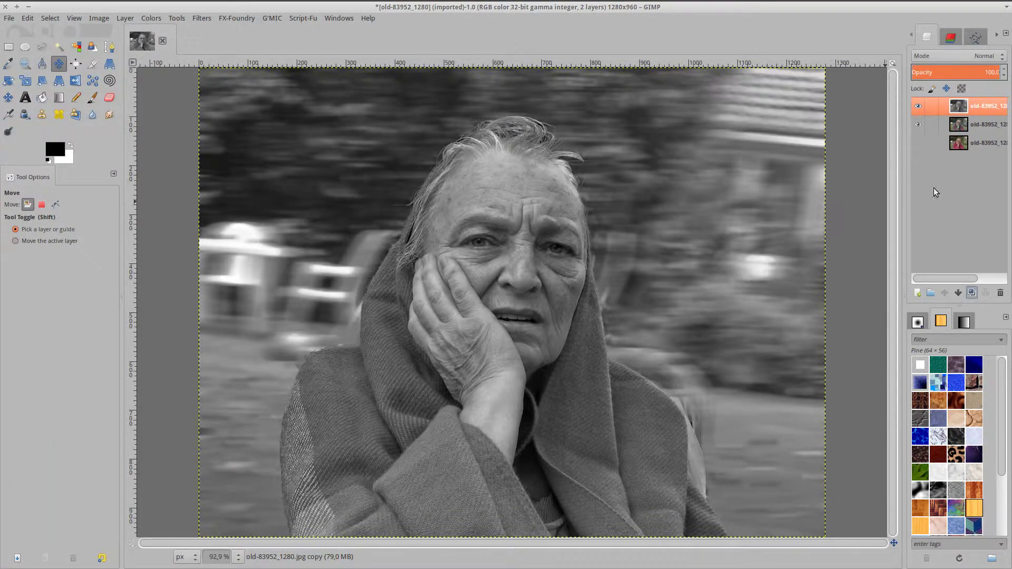
{"action": "left_click", "coordinate": [918, 125]}
{"action": "left_click", "coordinate": [200, 18]}
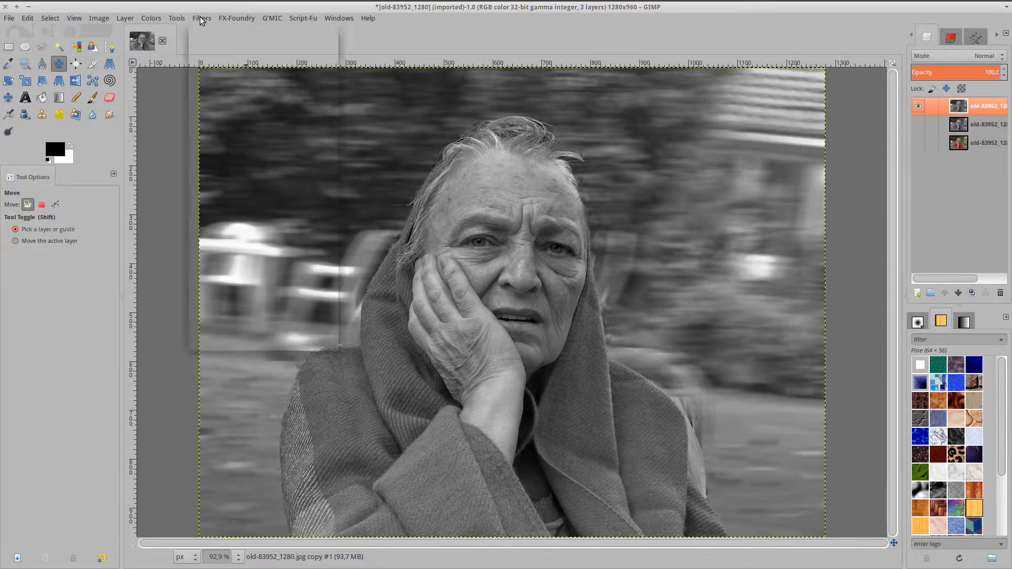
{"action": "left_click", "coordinate": [233, 331]}
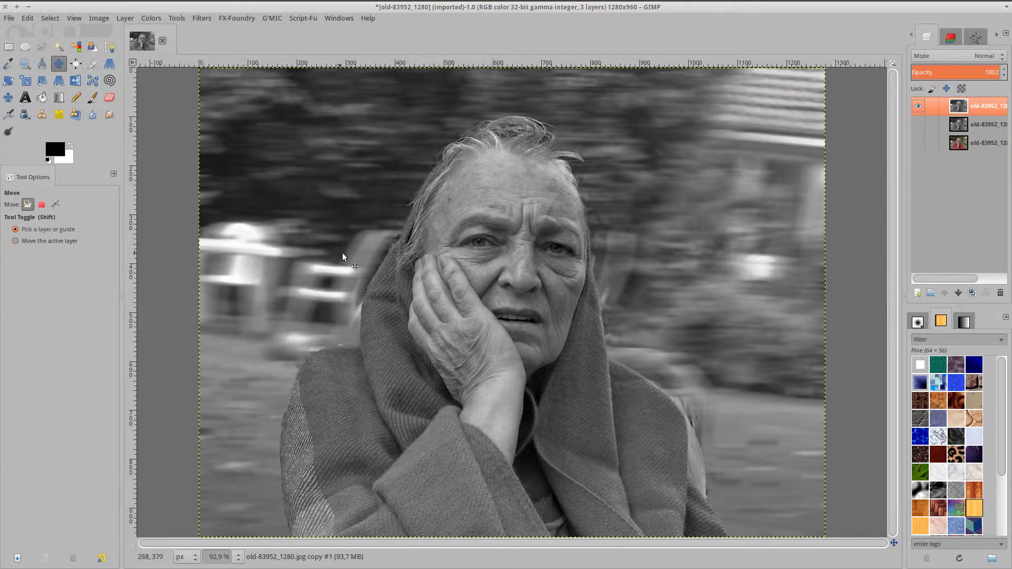
{"action": "left_click", "coordinate": [284, 368]}
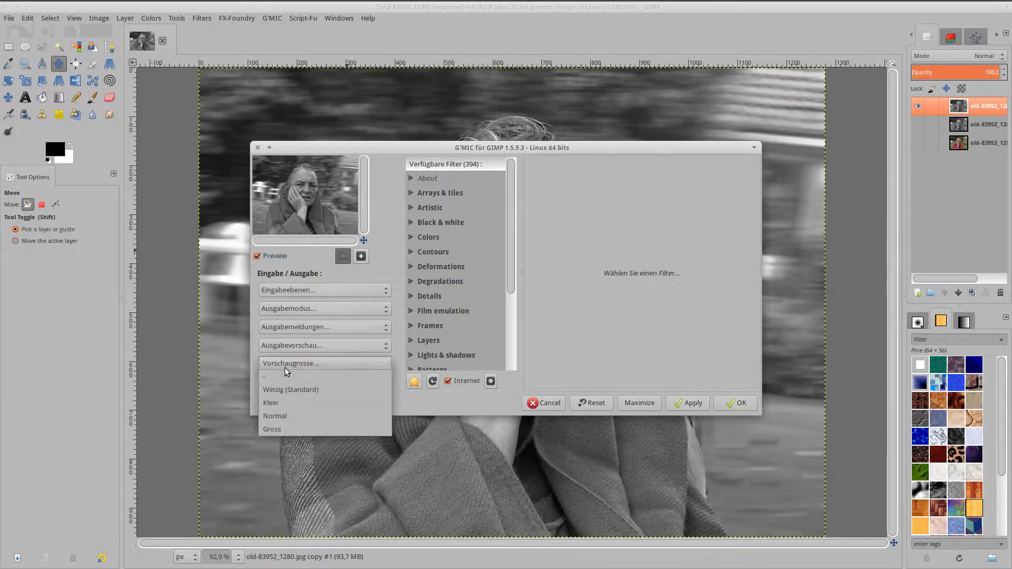
{"action": "left_click", "coordinate": [288, 428]}
Select the Details > Sharpen [octave sharpening] filter in G'MIC
{"action": "left_click_drag", "start_coordinate": [524, 150], "coordinate": [461, 63]}
{"action": "left_click", "coordinate": [509, 210]}
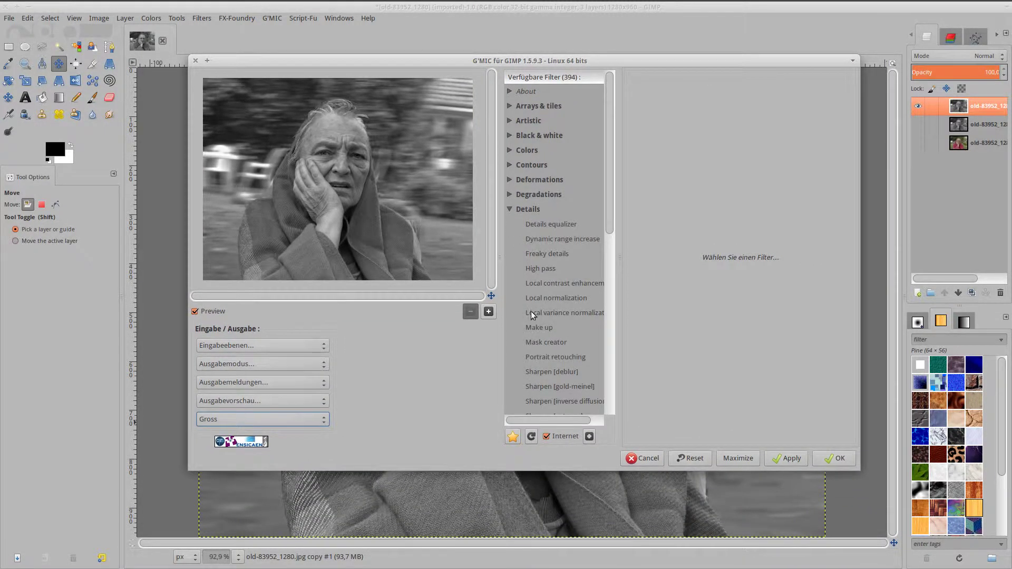
{"action": "scroll", "coordinate": [536, 324], "scroll_direction": "down", "scroll_amount": 2}
{"action": "scroll", "coordinate": [551, 324], "scroll_direction": "down", "scroll_amount": 2}
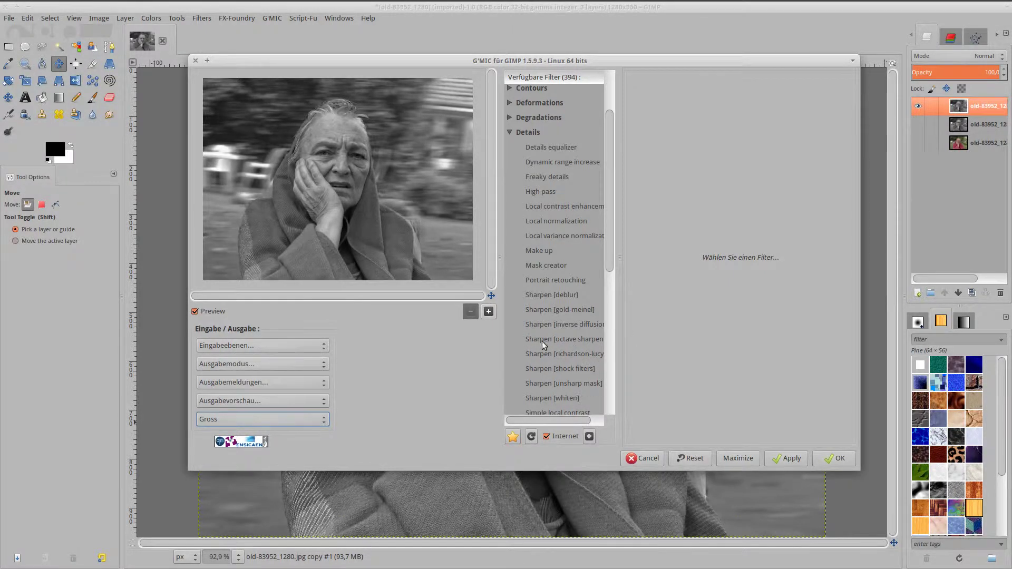
{"action": "left_click", "coordinate": [558, 340]}
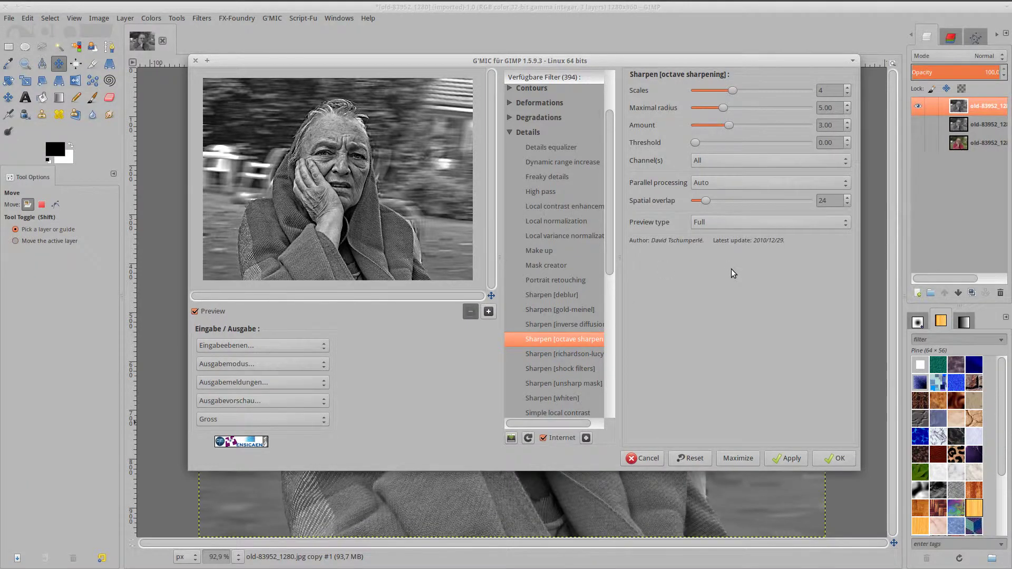
Try Lightness and Luminance channels and adjust the Scales, maximal radius and threshold sliders
{"action": "left_click", "coordinate": [751, 164]}
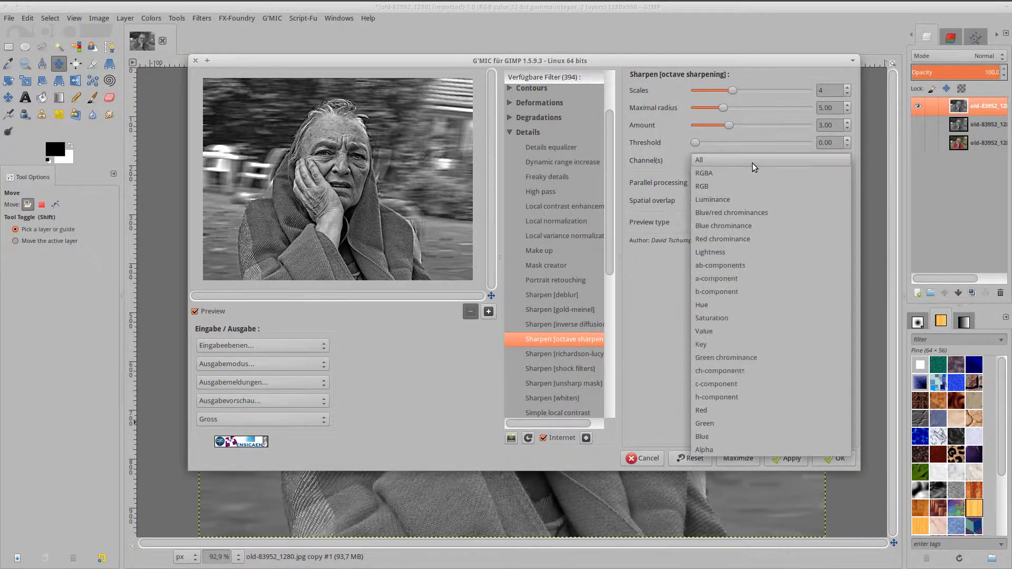
{"action": "left_click", "coordinate": [738, 252]}
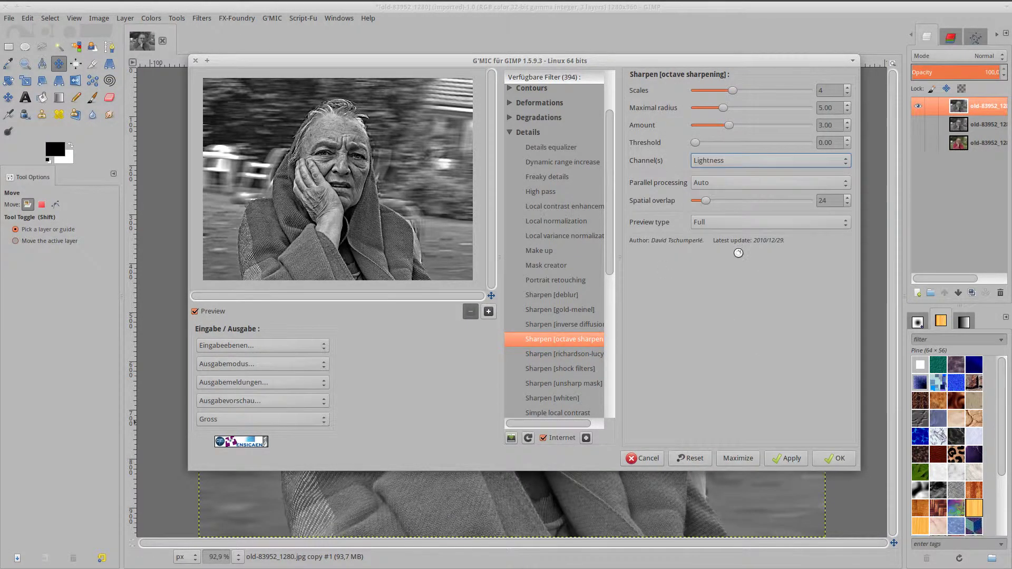
{"action": "left_click", "coordinate": [732, 161]}
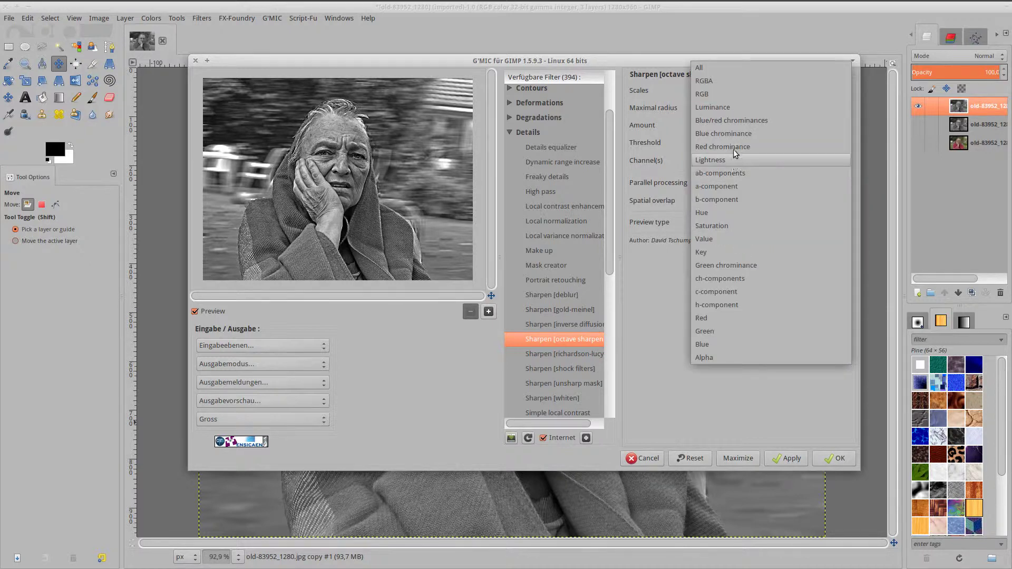
{"action": "left_click", "coordinate": [732, 108]}
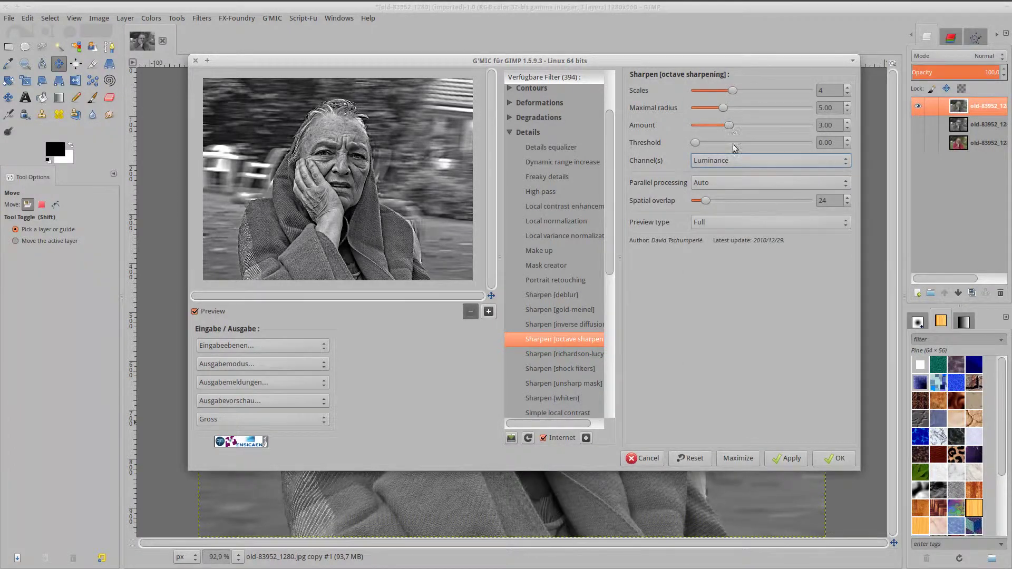
{"action": "left_click", "coordinate": [726, 160]}
{"action": "left_click", "coordinate": [725, 212]}
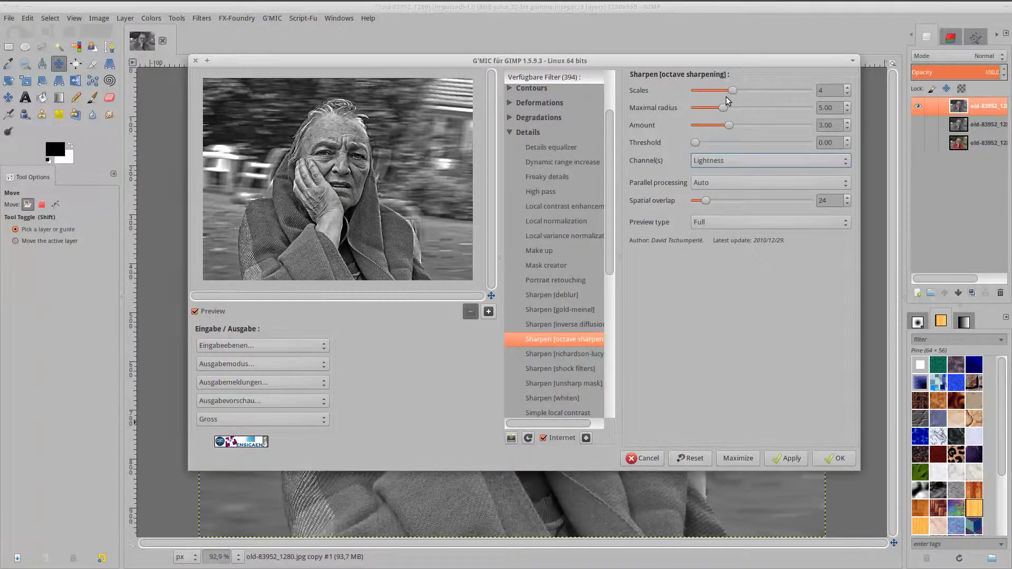
{"action": "left_click_drag", "start_coordinate": [732, 90], "coordinate": [722, 90]}
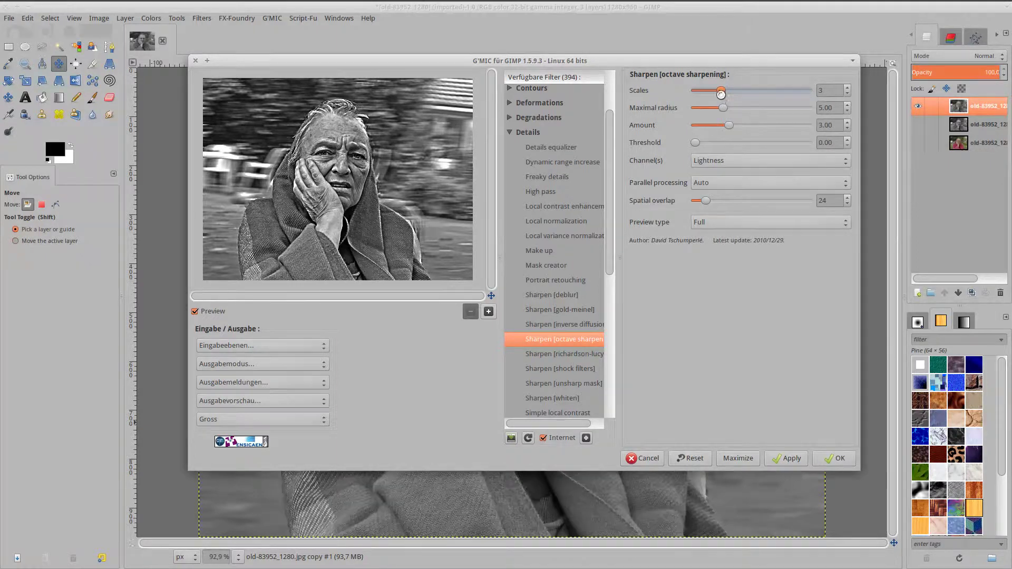
{"action": "left_click_drag", "start_coordinate": [726, 109], "coordinate": [740, 112]}
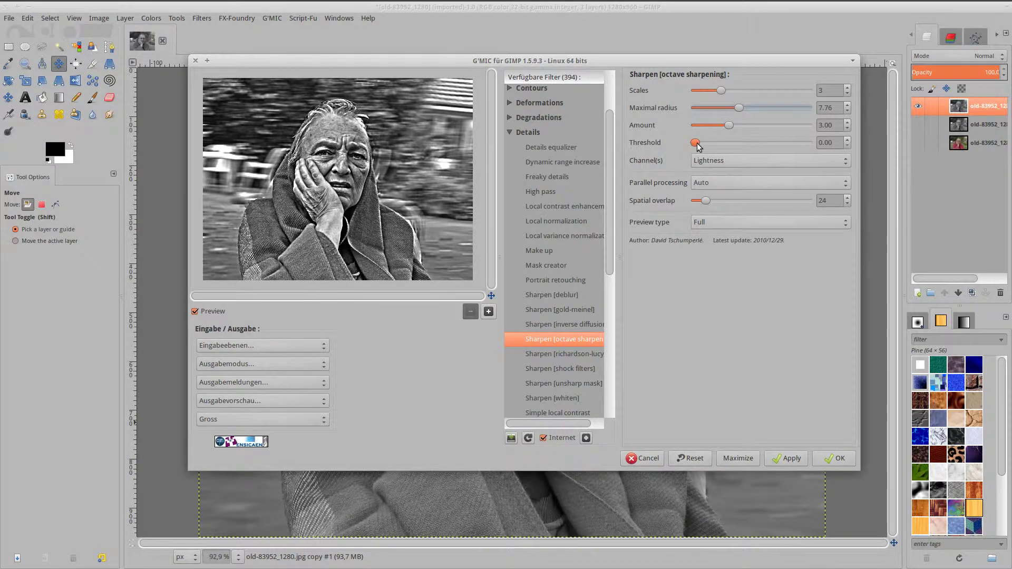
{"action": "left_click_drag", "start_coordinate": [697, 143], "coordinate": [704, 144]}
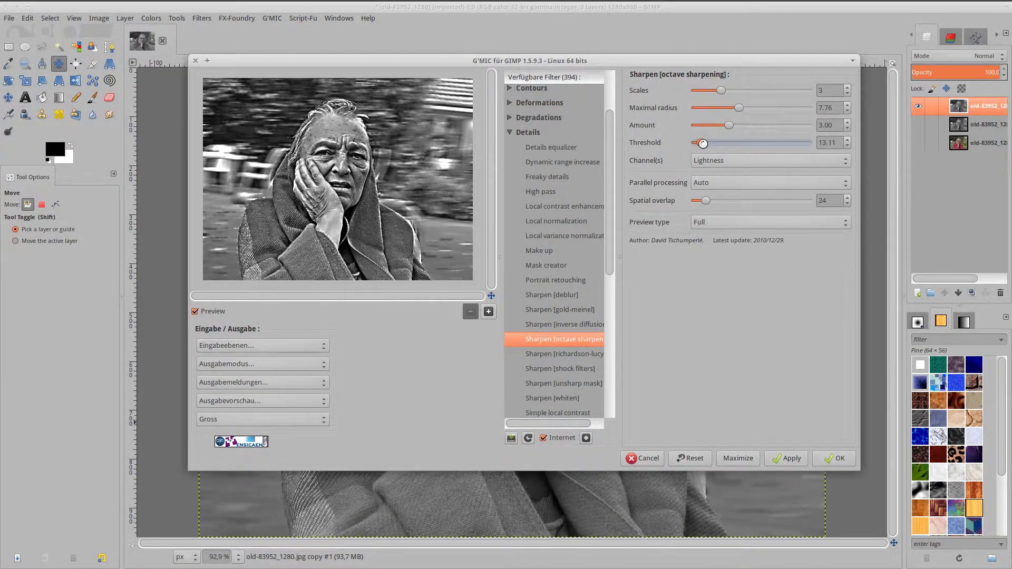
{"action": "left_click", "coordinate": [722, 157]}
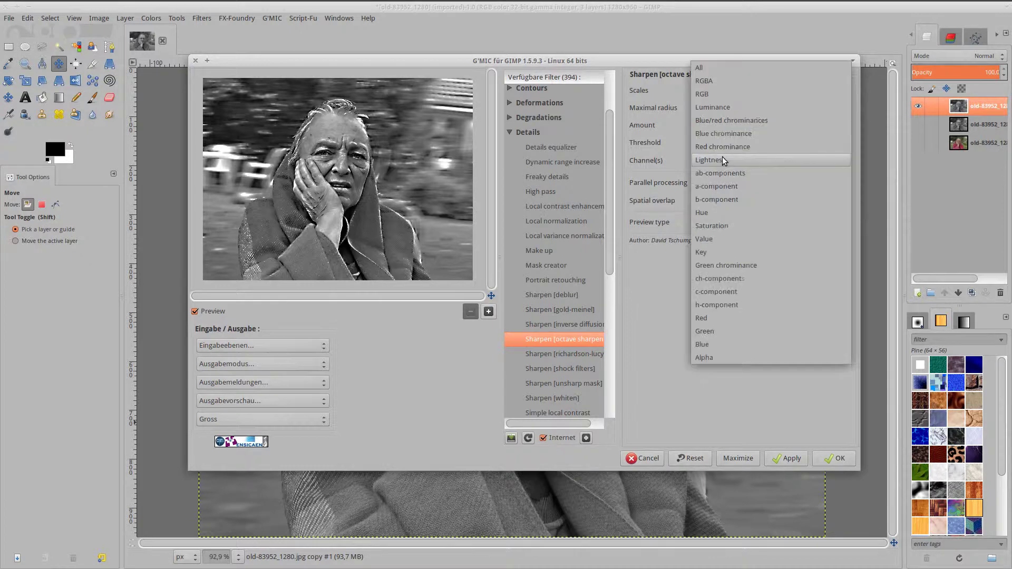
Reset the octave sharpening to defaults, set Channel(s) to Luminance, and apply it
{"action": "left_click", "coordinate": [696, 457]}
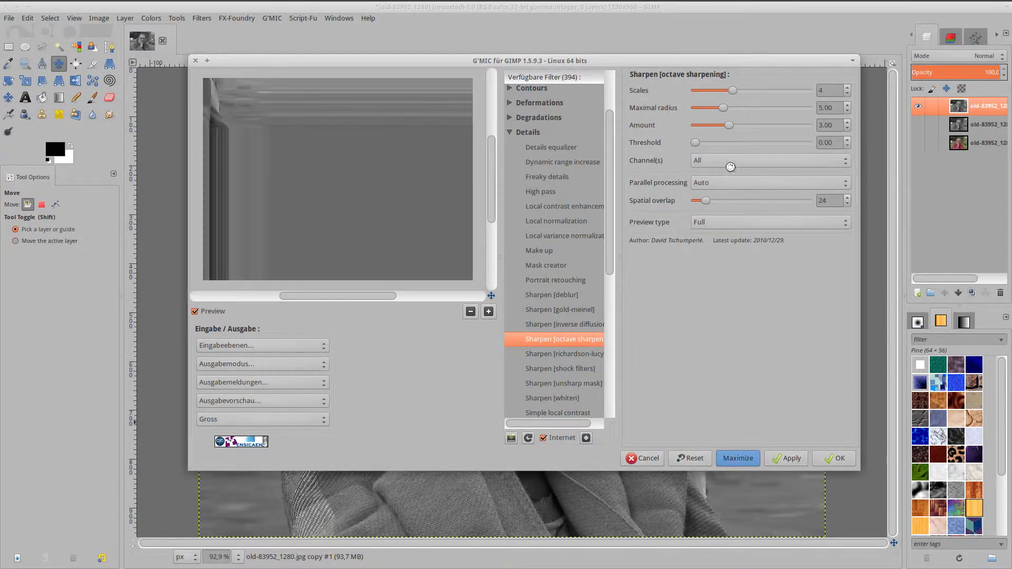
{"action": "left_click", "coordinate": [732, 160]}
{"action": "left_click", "coordinate": [725, 204]}
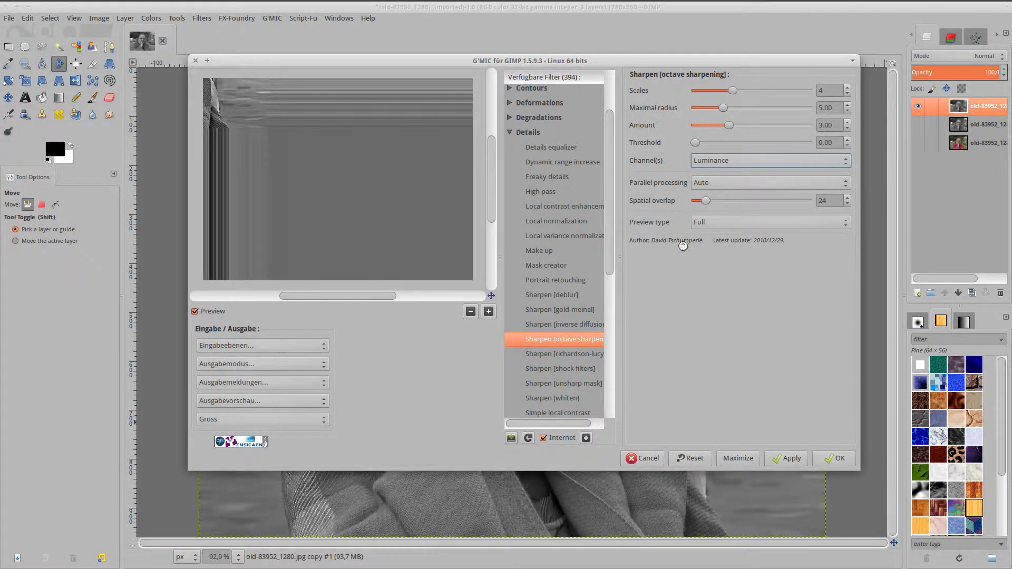
{"action": "left_click", "coordinate": [471, 315]}
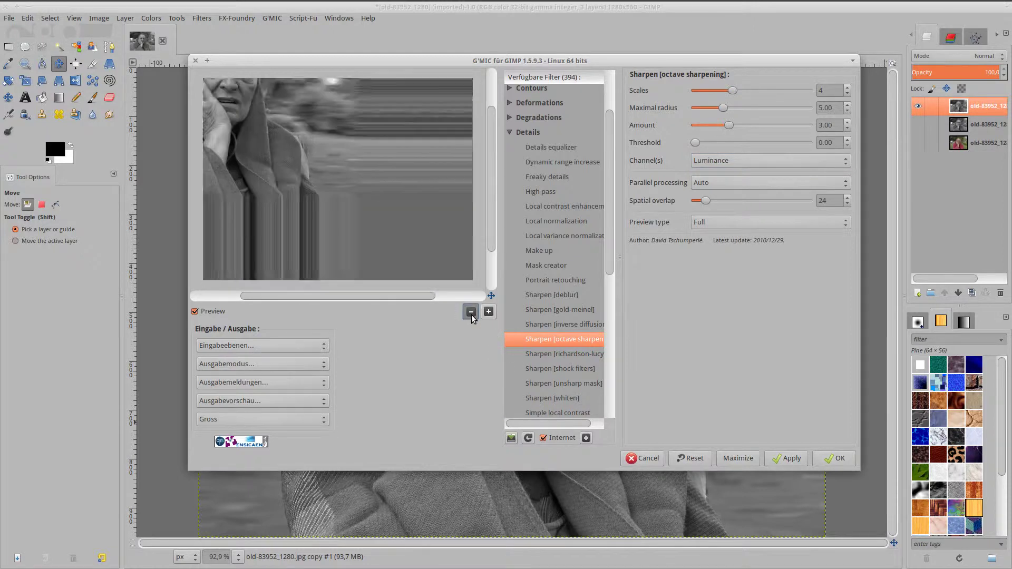
{"action": "left_click", "coordinate": [837, 456]}
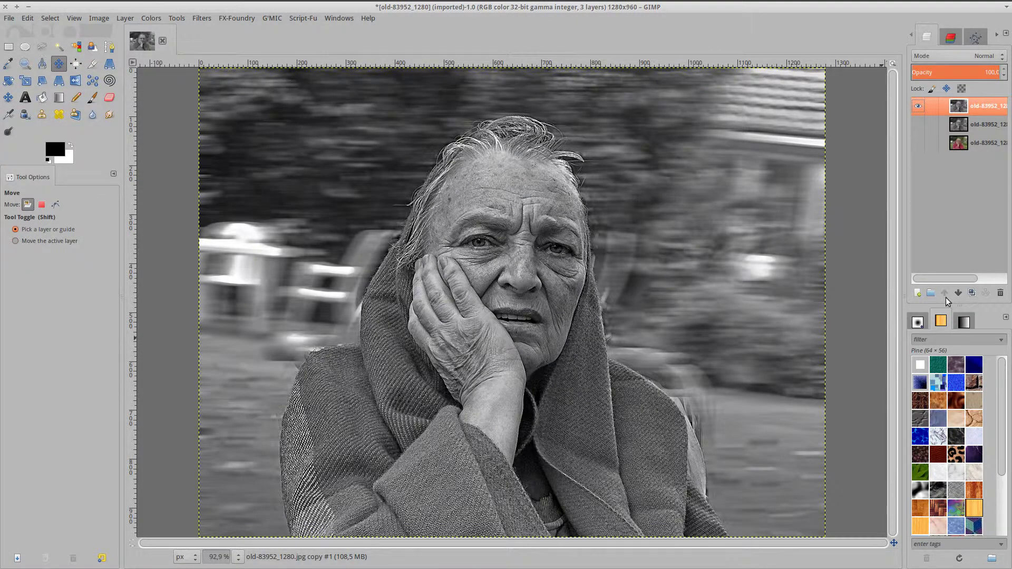
Duplicate the sharpened layer and set the top copy's blend mode to Multiply
{"action": "left_click", "coordinate": [972, 293]}
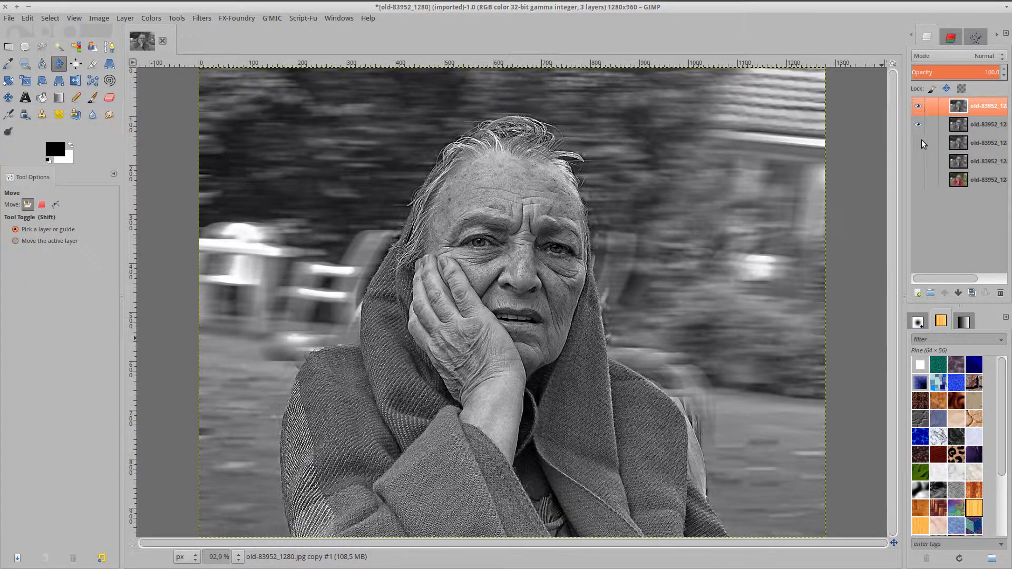
{"action": "left_click", "coordinate": [960, 53]}
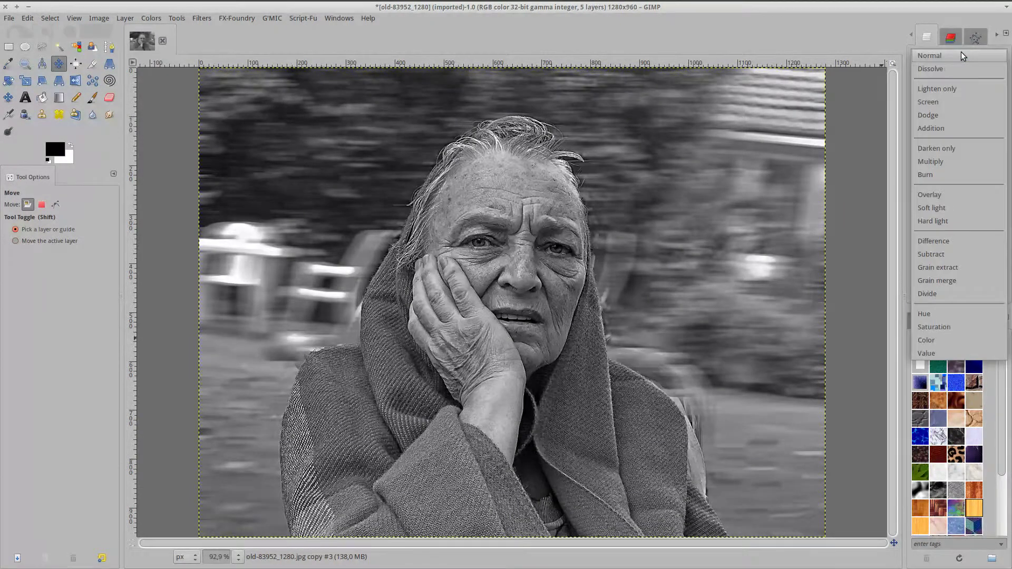
{"action": "left_click", "coordinate": [950, 161]}
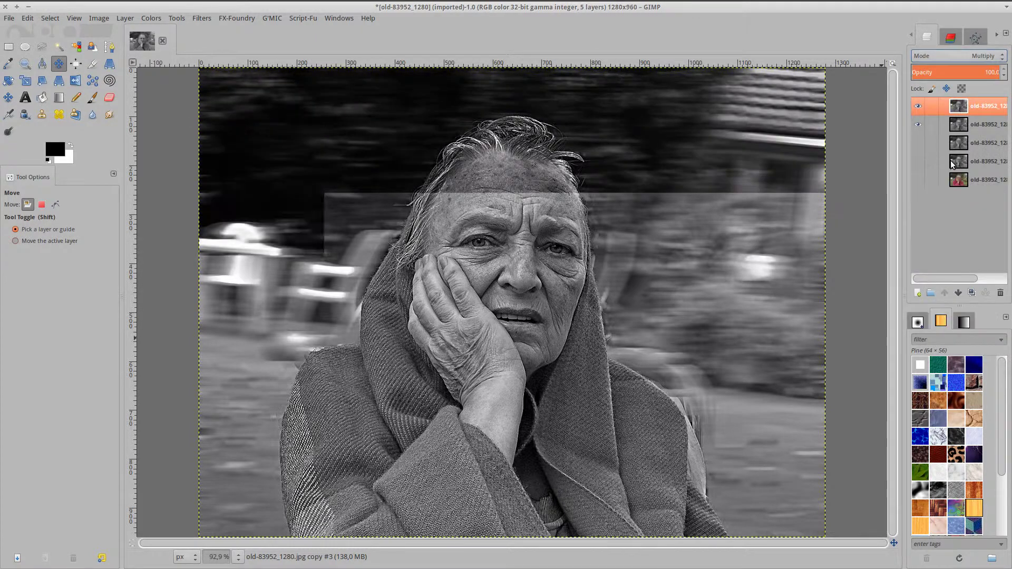
{"action": "right_click", "coordinate": [985, 108]}
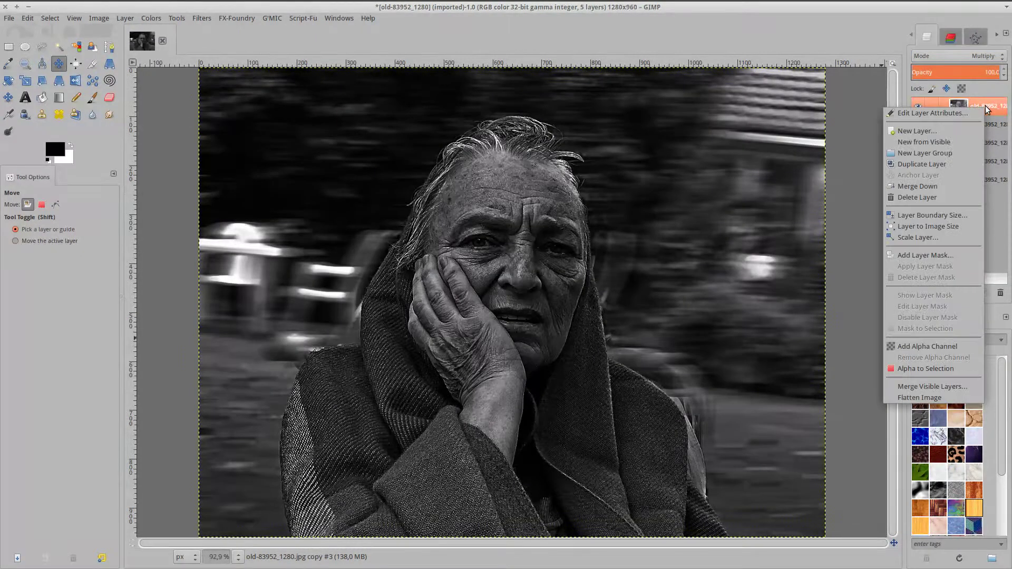
Add a white mask to the Multiply layer, fill it with dark grey 404040, then reset colours
{"action": "left_click", "coordinate": [956, 256]}
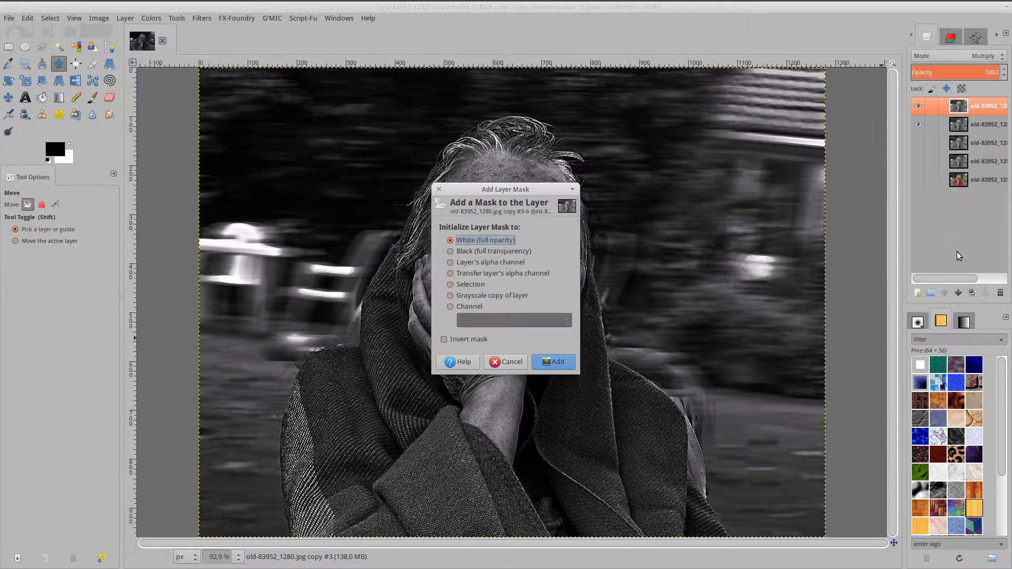
{"action": "left_click", "coordinate": [541, 364]}
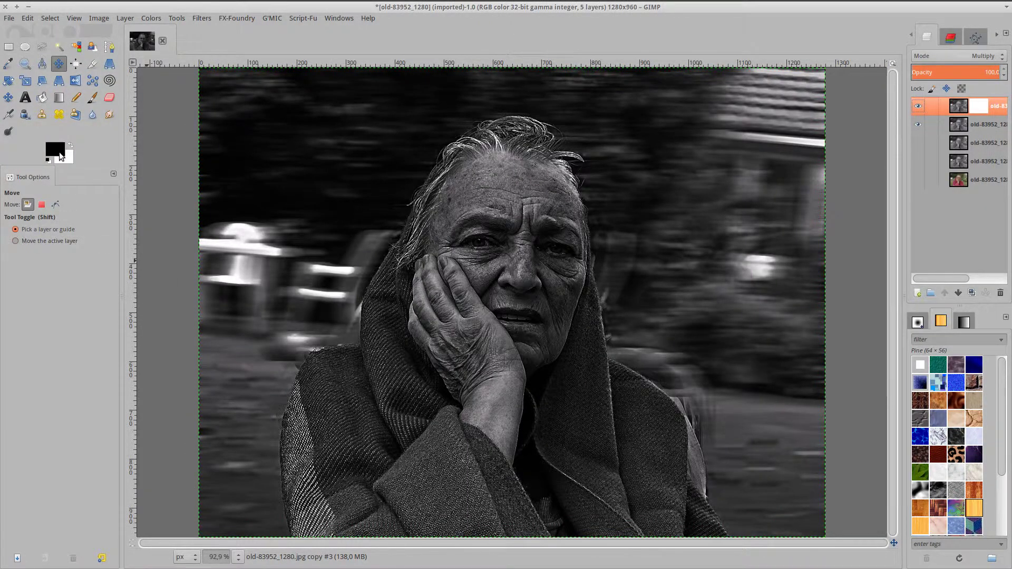
{"action": "left_click", "coordinate": [60, 152]}
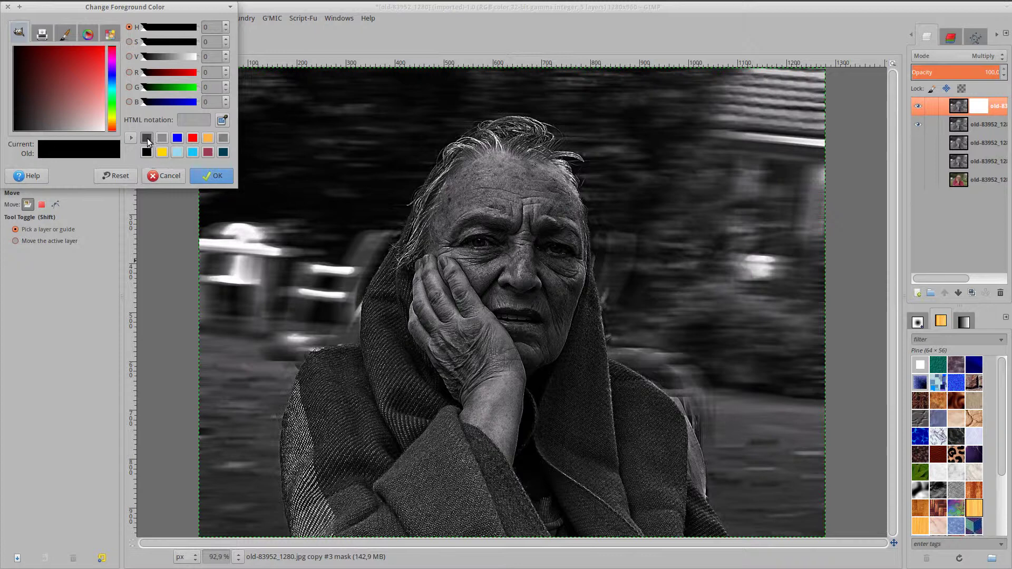
{"action": "left_click", "coordinate": [147, 138]}
{"action": "double_click", "coordinate": [207, 120]}
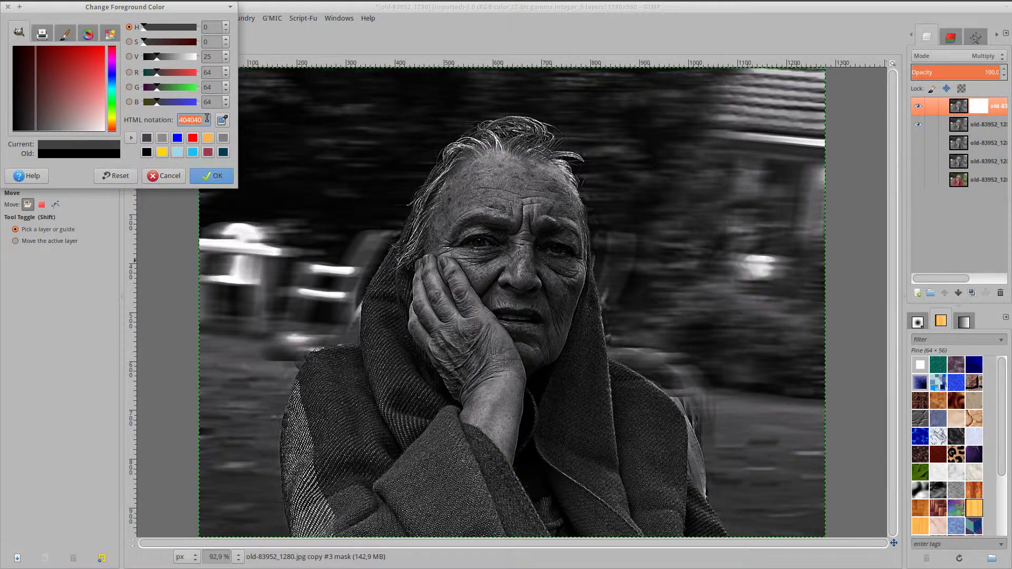
{"action": "left_click", "coordinate": [211, 179]}
{"action": "left_click_drag", "start_coordinate": [60, 149], "coordinate": [511, 248]}
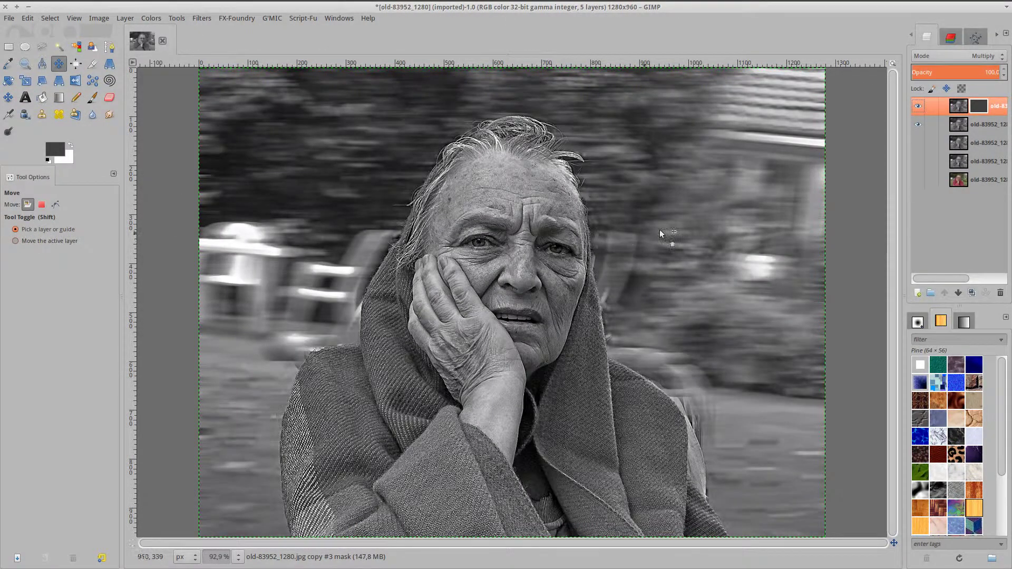
{"action": "left_click", "coordinate": [48, 161]}
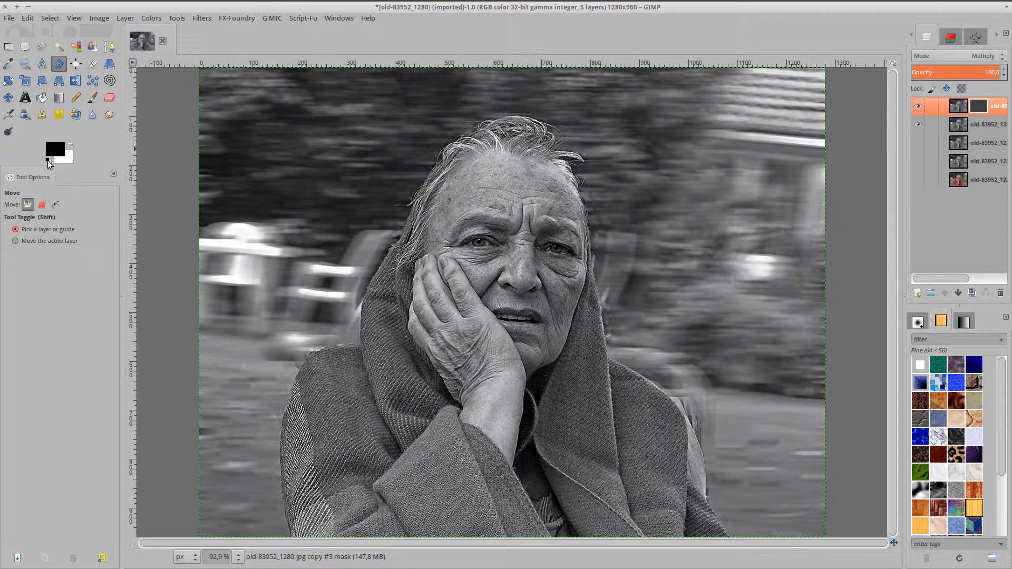
Paint both eyes into the mask at 200% zoom, using a Hardness 075 brush for the right eye
{"action": "left_click", "coordinate": [93, 99]}
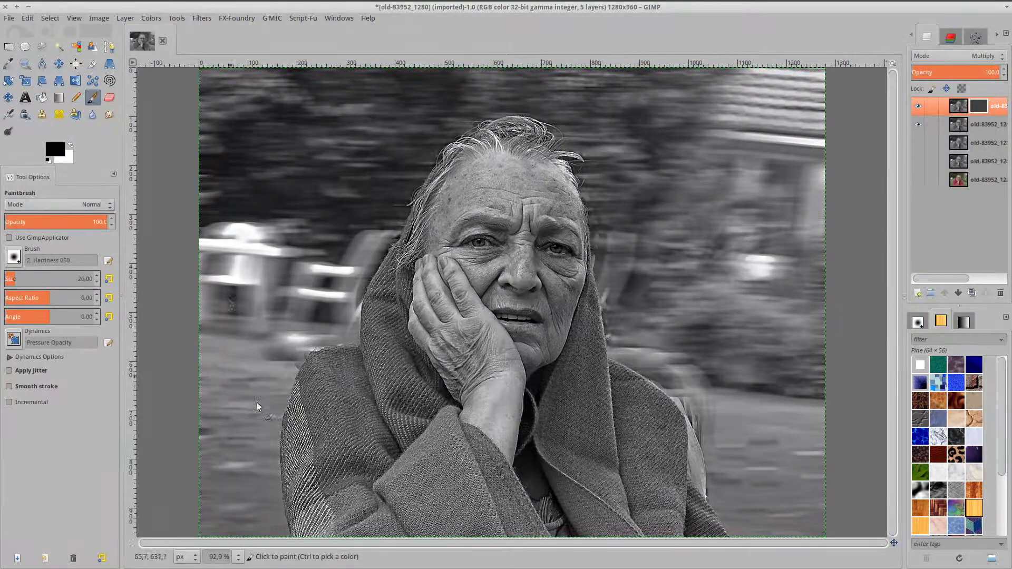
{"action": "left_click", "coordinate": [238, 556]}
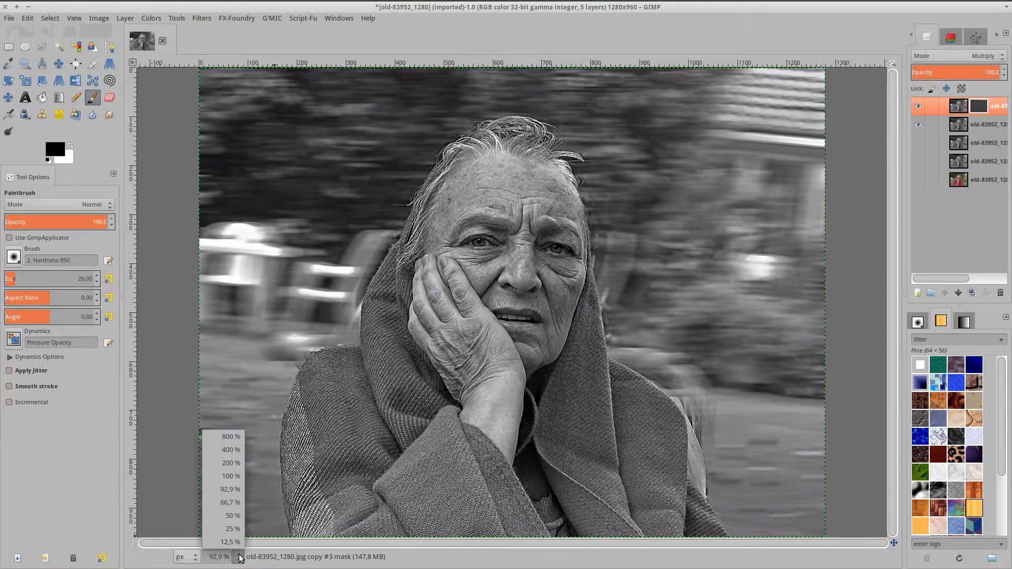
{"action": "left_click", "coordinate": [230, 463]}
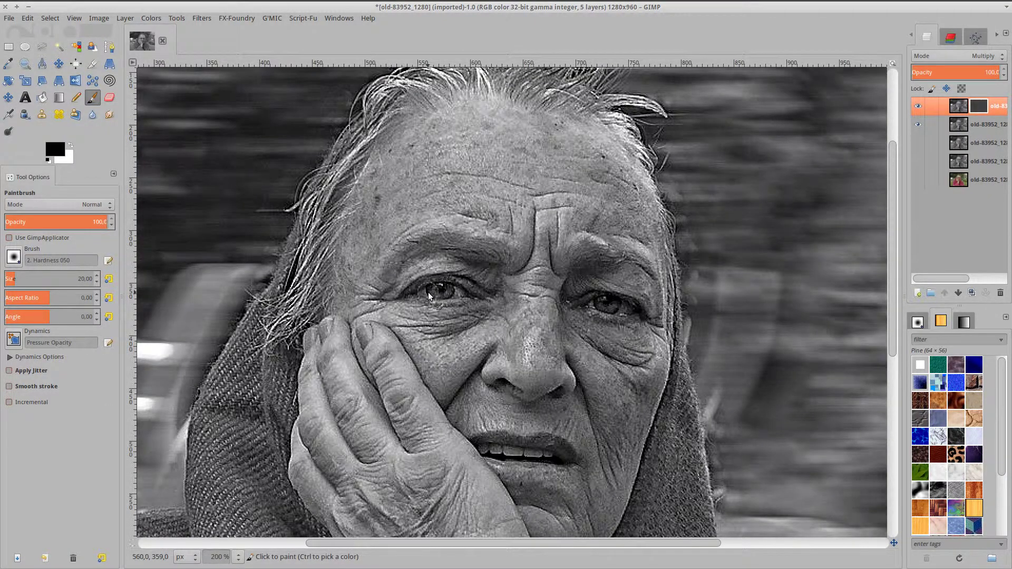
{"action": "left_click_drag", "start_coordinate": [428, 292], "coordinate": [433, 293]}
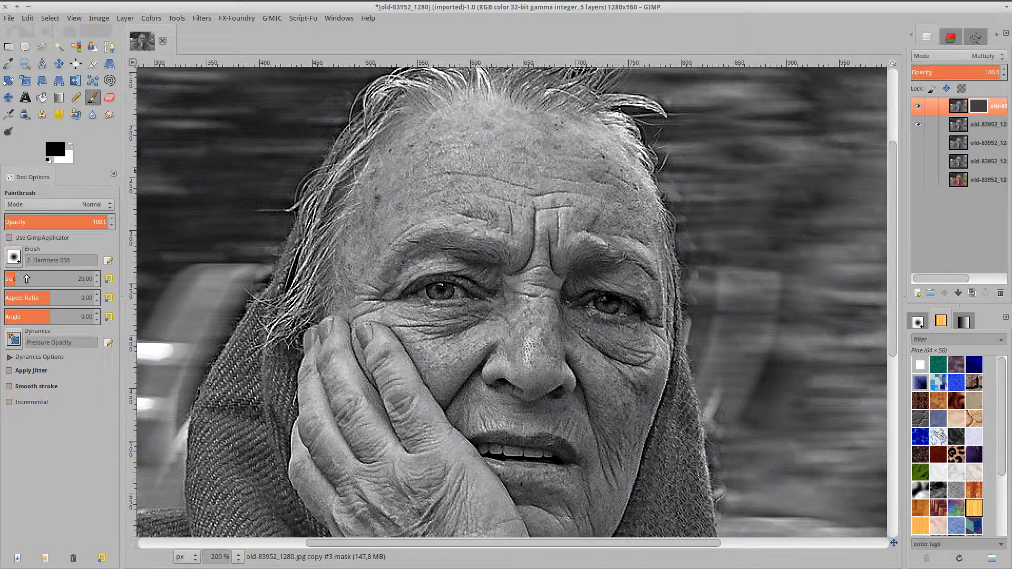
{"action": "left_click", "coordinate": [14, 257]}
{"action": "double_click", "coordinate": [40, 290]}
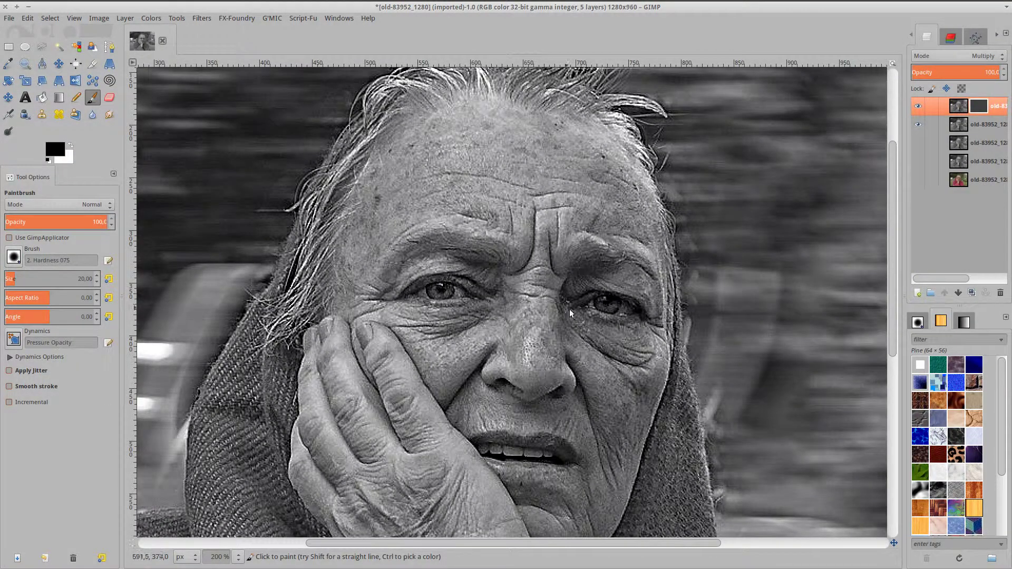
{"action": "left_click_drag", "start_coordinate": [599, 307], "coordinate": [592, 309]}
Zoom back out to the whole image and make the Multiply layer itself active
{"action": "left_click", "coordinate": [238, 557]}
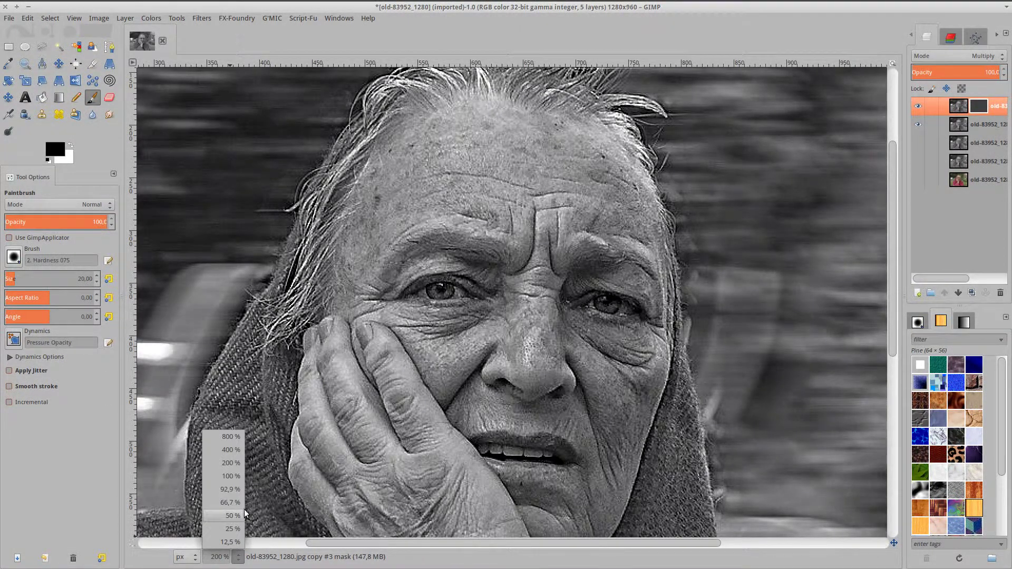
{"action": "left_click", "coordinate": [233, 491]}
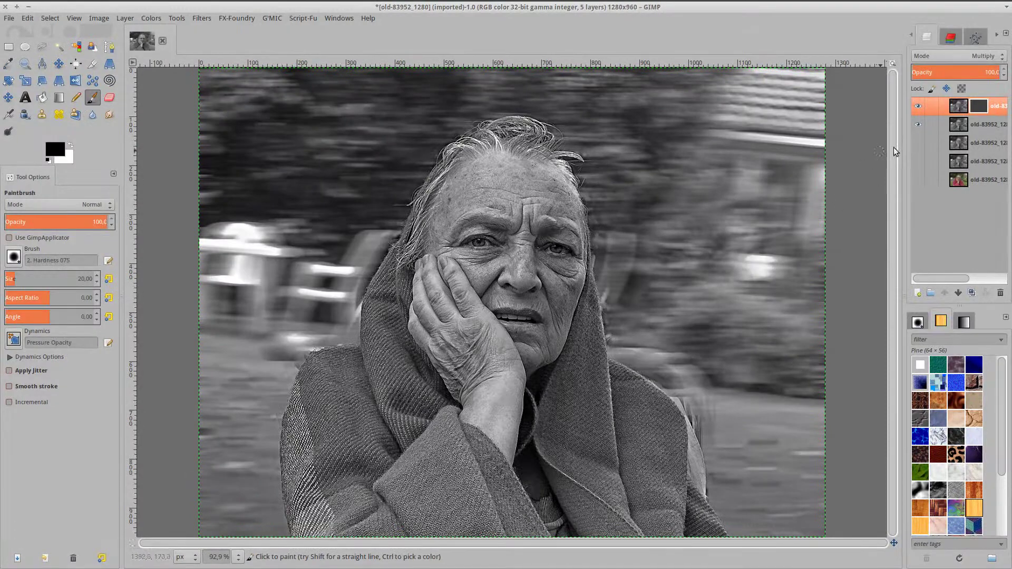
{"action": "left_click", "coordinate": [957, 107]}
{"action": "right_click", "coordinate": [952, 106]}
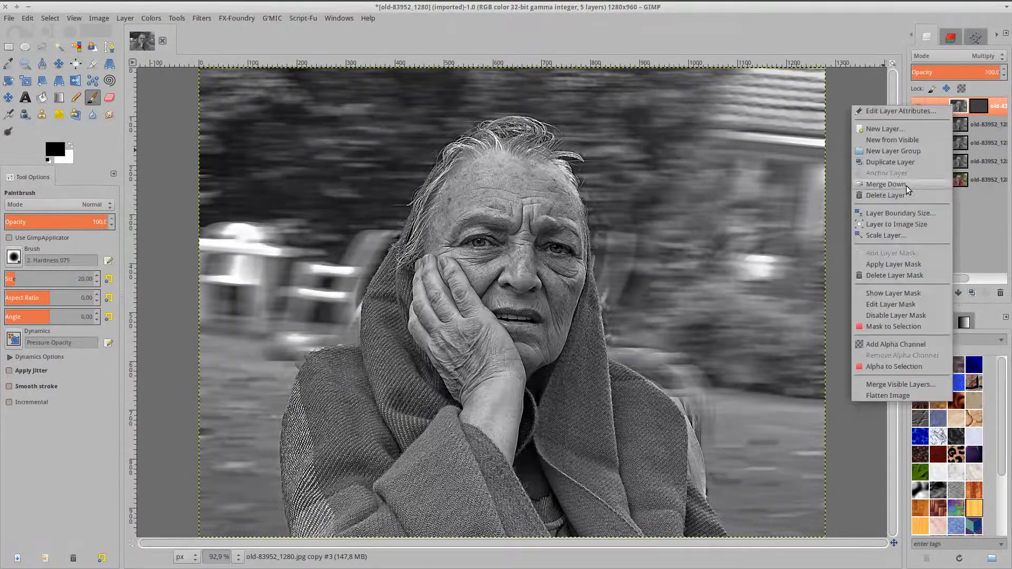
{"action": "key", "text": "Escape"}
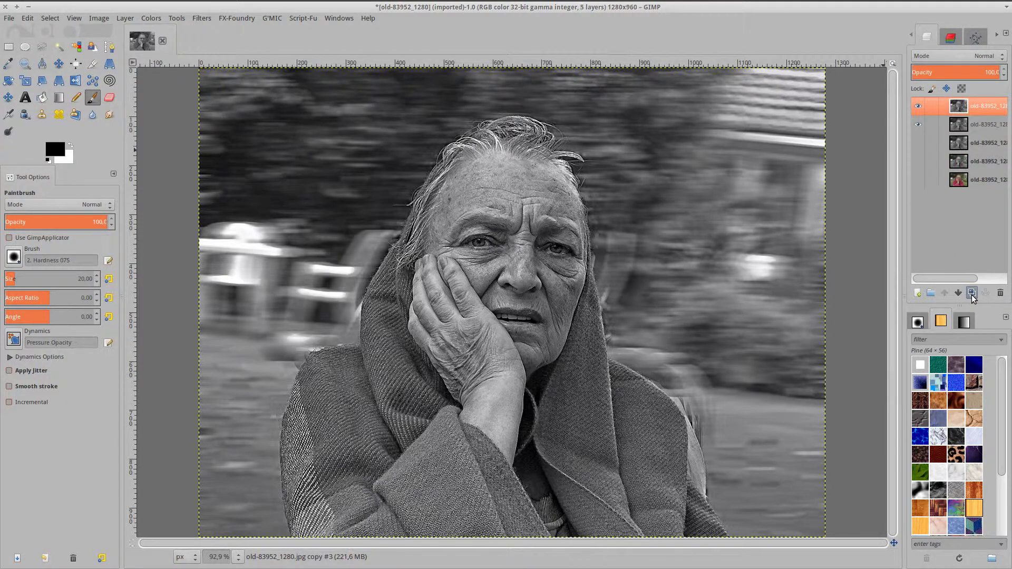
Apply a Gaussian blur of size 10 to the top duplicate layer
{"action": "left_click", "coordinate": [202, 19]}
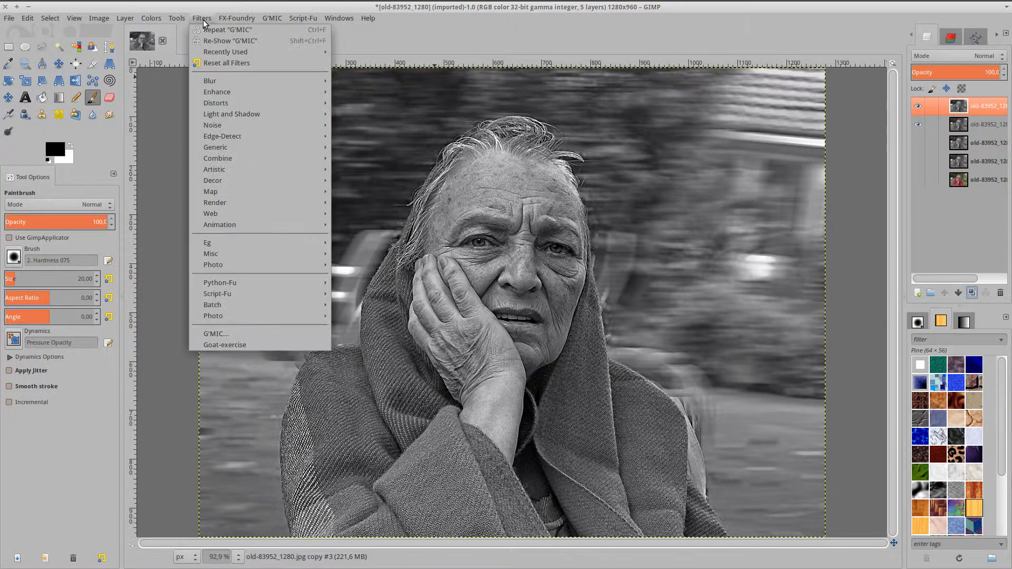
{"action": "mouse_move", "coordinate": [210, 80]}
{"action": "left_click", "coordinate": [354, 79]}
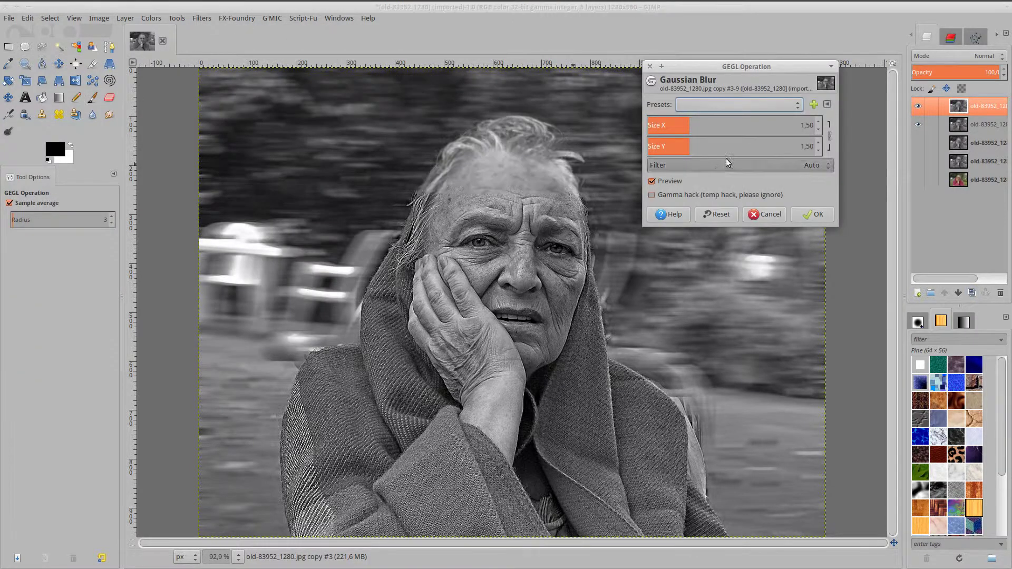
{"action": "left_click", "coordinate": [808, 125]}
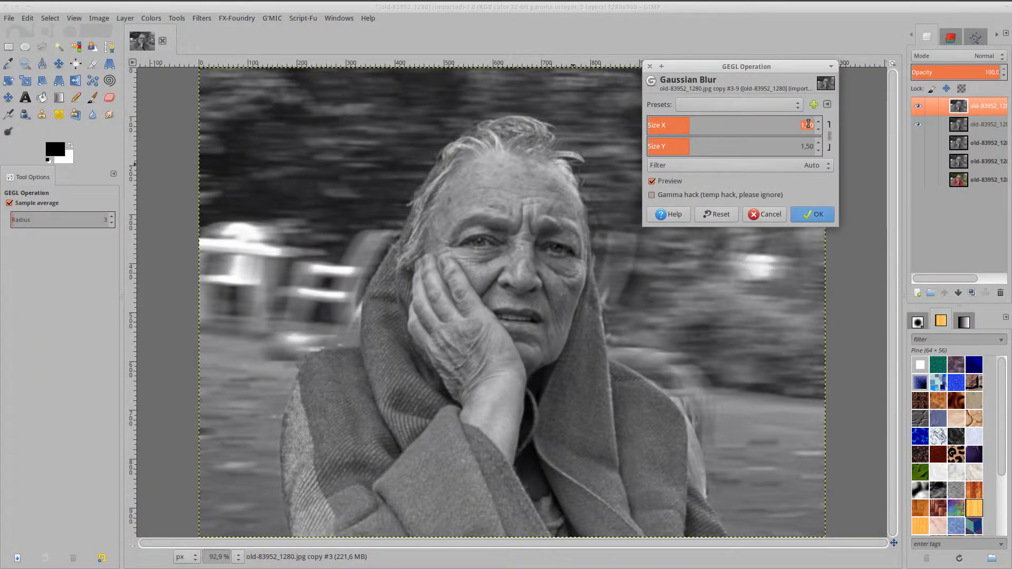
{"action": "type", "text": "10"}
{"action": "key", "text": "Tab"}
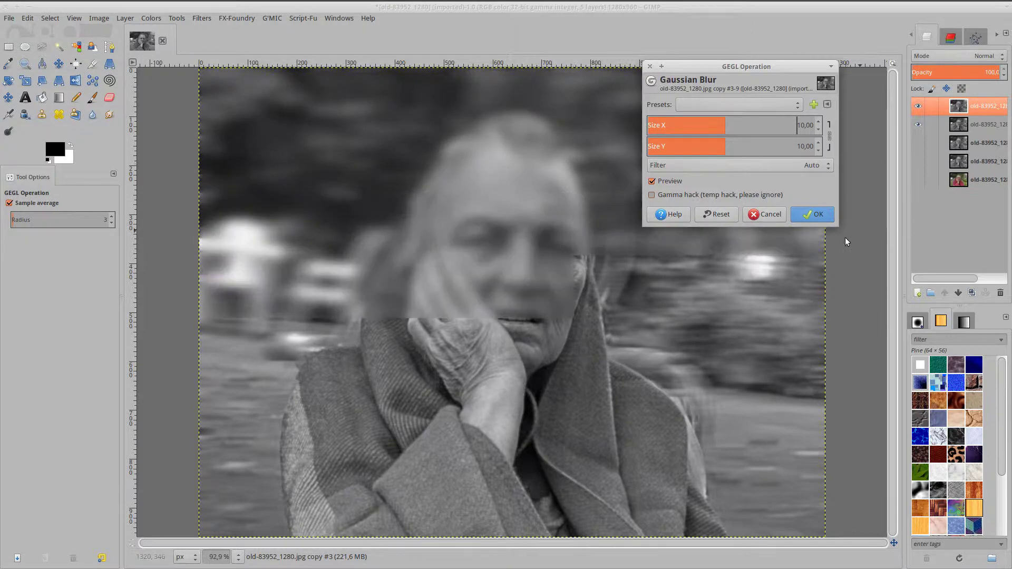
{"action": "left_click", "coordinate": [809, 215]}
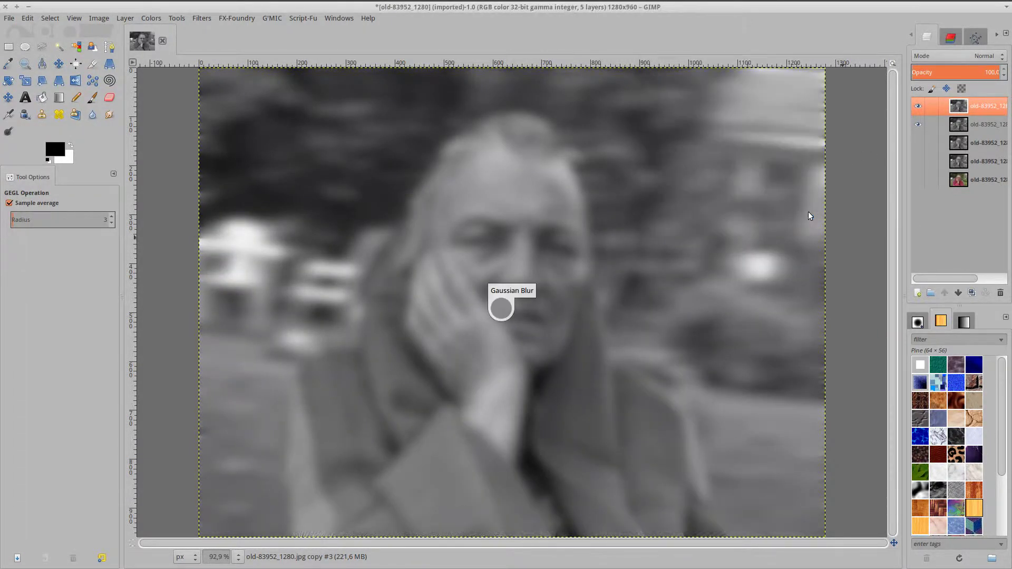
Add a white mask to the blurred layer and fill it with dark grey 404040
{"action": "right_click", "coordinate": [994, 109]}
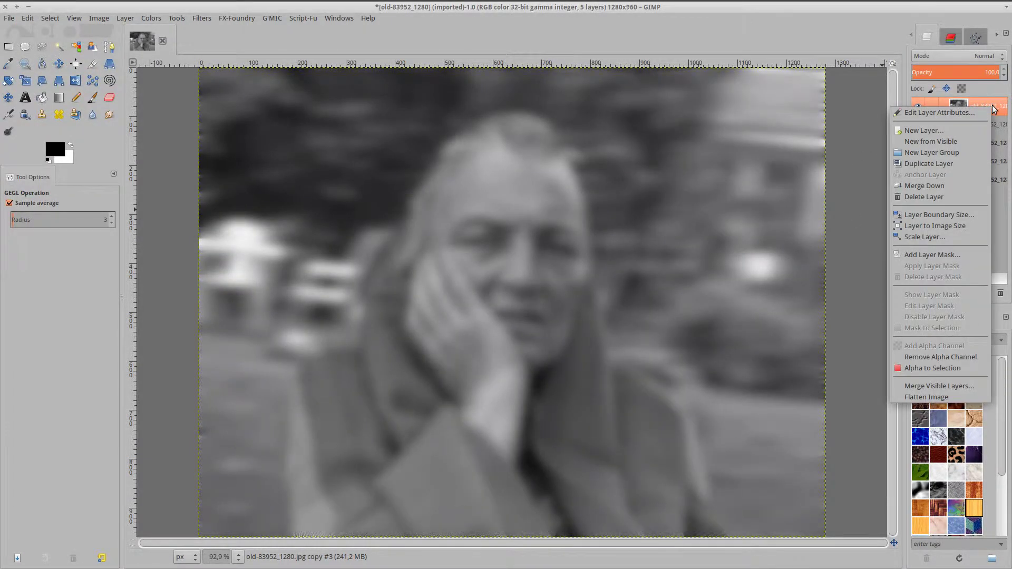
{"action": "left_click", "coordinate": [944, 255]}
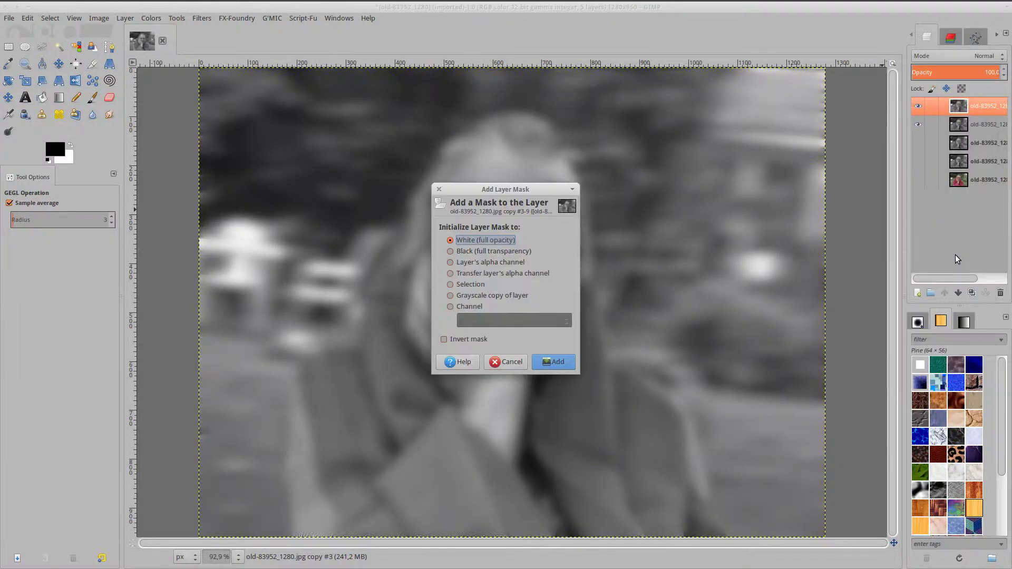
{"action": "left_click", "coordinate": [550, 363]}
{"action": "left_click", "coordinate": [50, 148]}
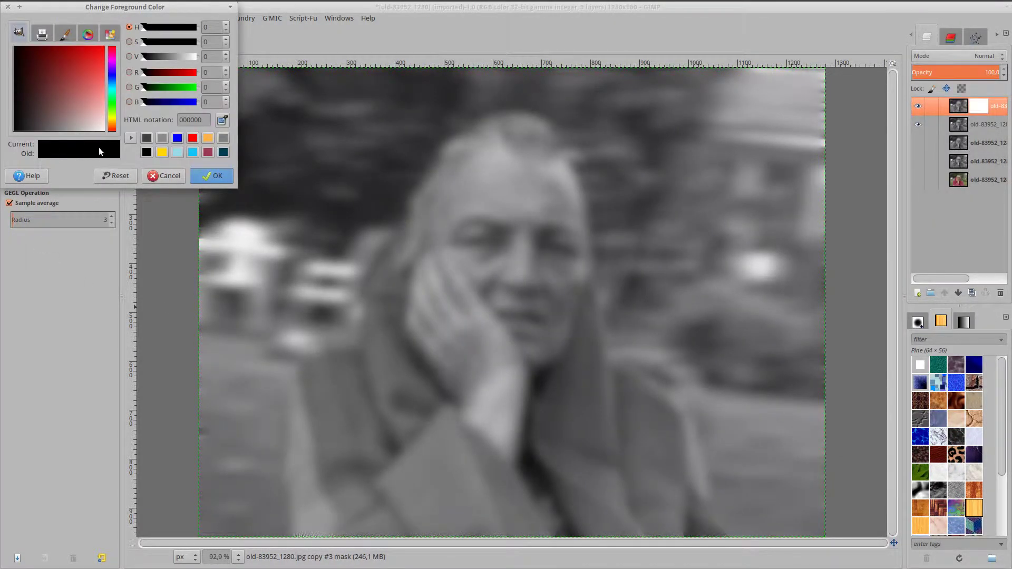
{"action": "left_click", "coordinate": [146, 138]}
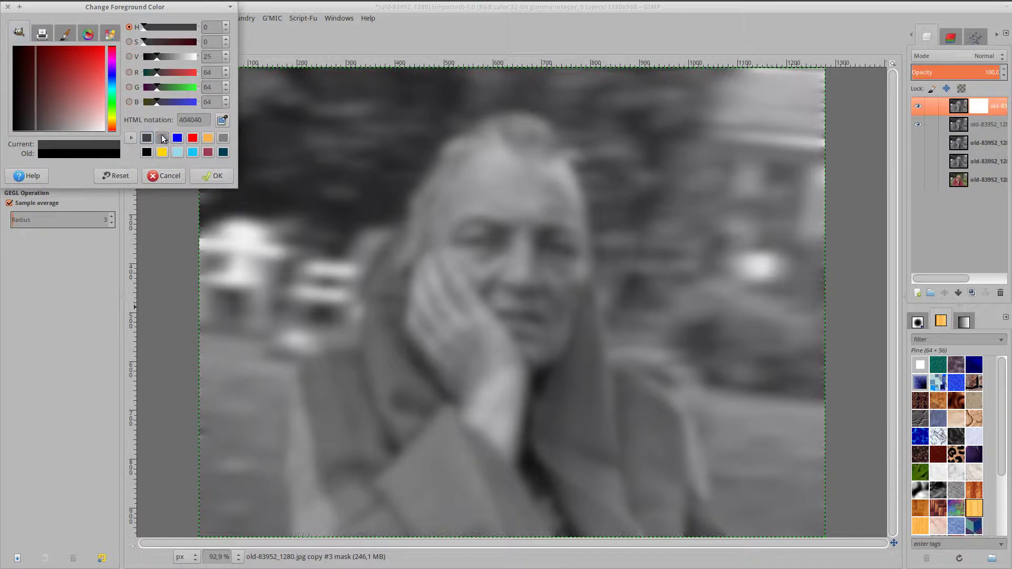
{"action": "double_click", "coordinate": [205, 121]}
{"action": "left_click", "coordinate": [211, 177]}
{"action": "left_click_drag", "start_coordinate": [46, 151], "coordinate": [503, 230]}
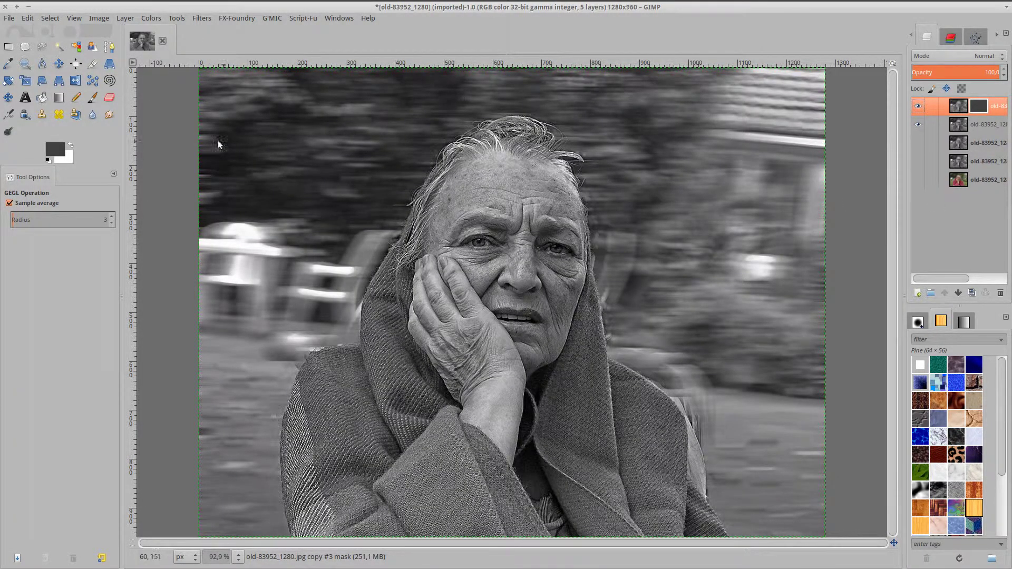
Reset colours to black and white and set the Paintbrush size to about 21
{"action": "left_click", "coordinate": [49, 160]}
{"action": "left_click", "coordinate": [91, 98]}
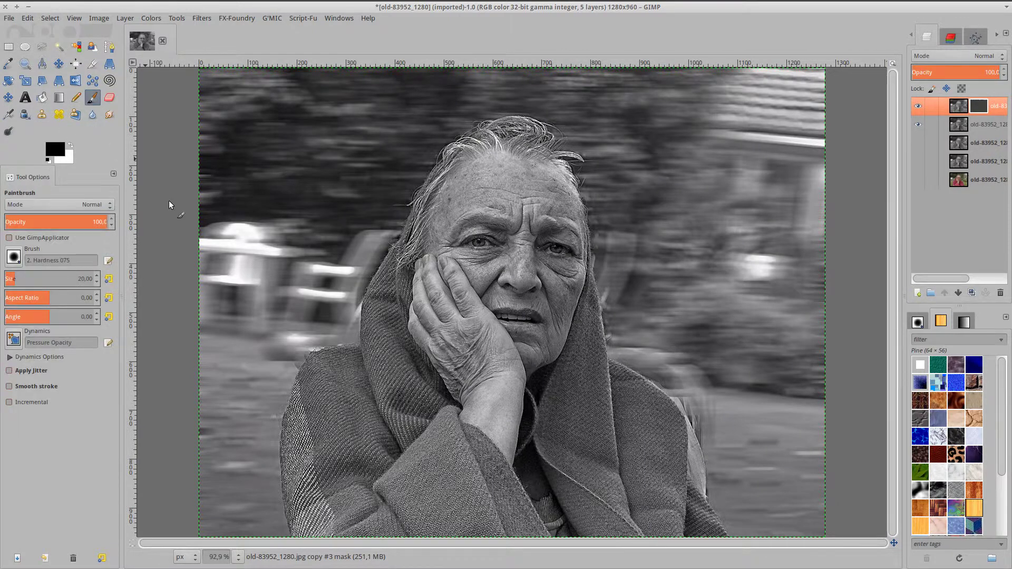
{"action": "left_click", "coordinate": [491, 244]}
{"action": "left_click_drag", "start_coordinate": [22, 280], "coordinate": [25, 279]}
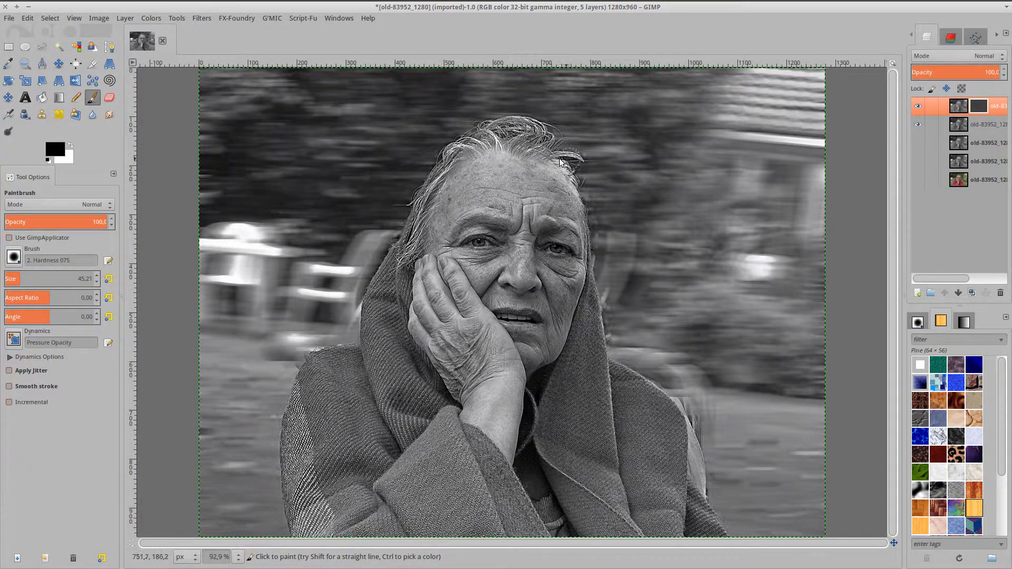
{"action": "left_click", "coordinate": [13, 278]}
Merge the blurred, masked top layer down into the layer below
{"action": "right_click", "coordinate": [953, 108]}
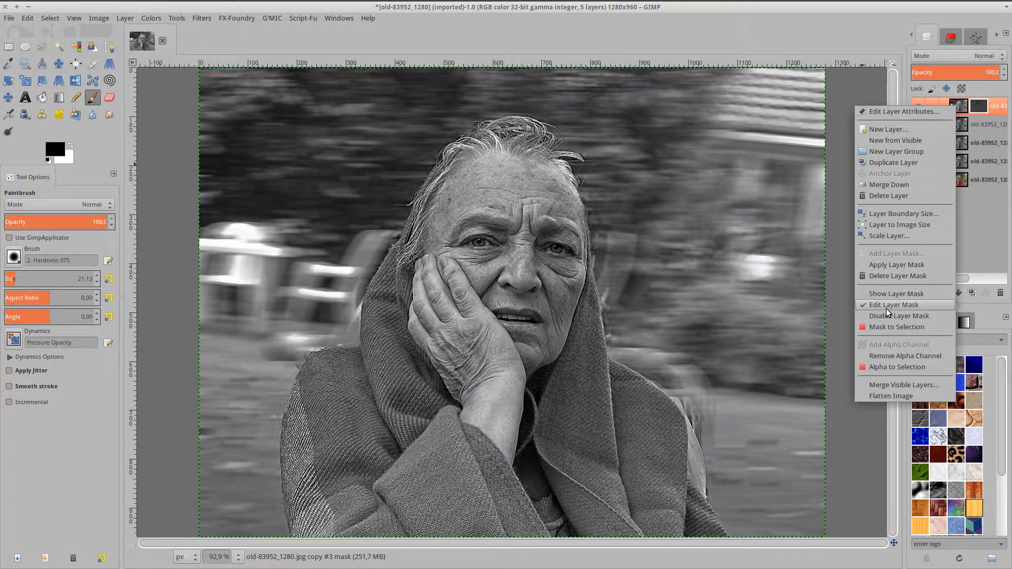
{"action": "left_click", "coordinate": [897, 184]}
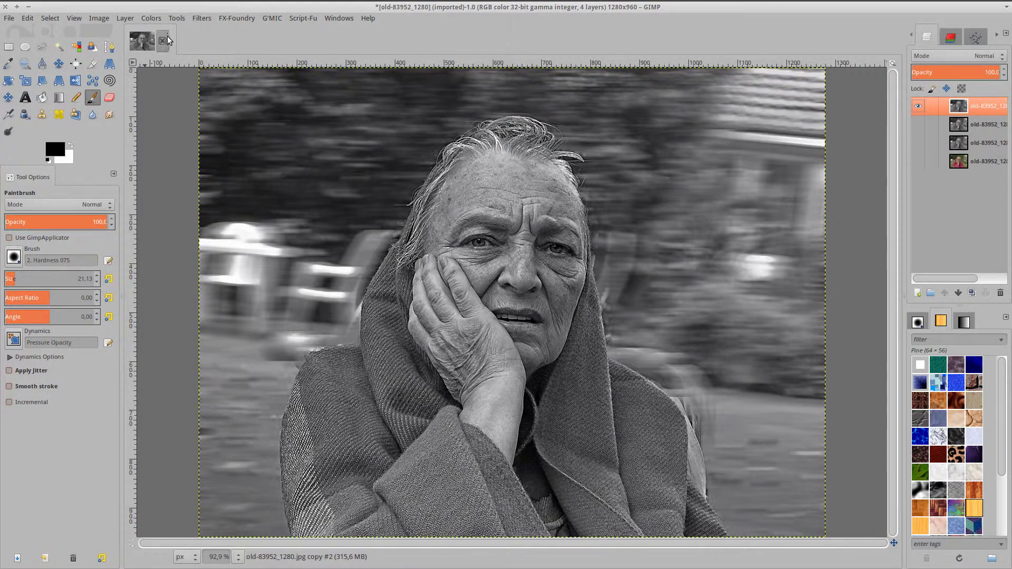
{"action": "left_click", "coordinate": [189, 20]}
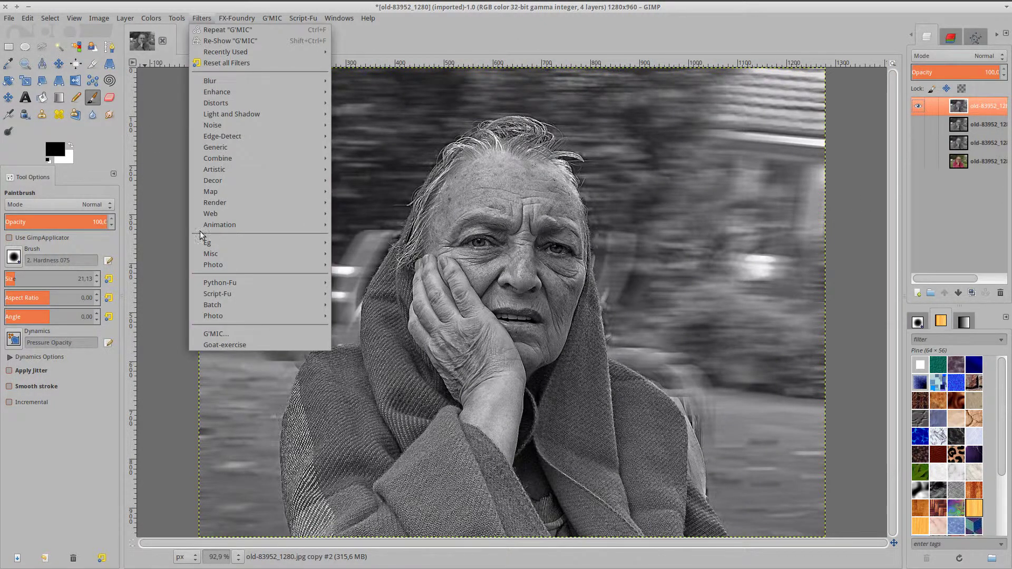
Apply G'MIC's Freaky details filter to the portrait, restricted to the Lightness channel
{"action": "left_click", "coordinate": [221, 336]}
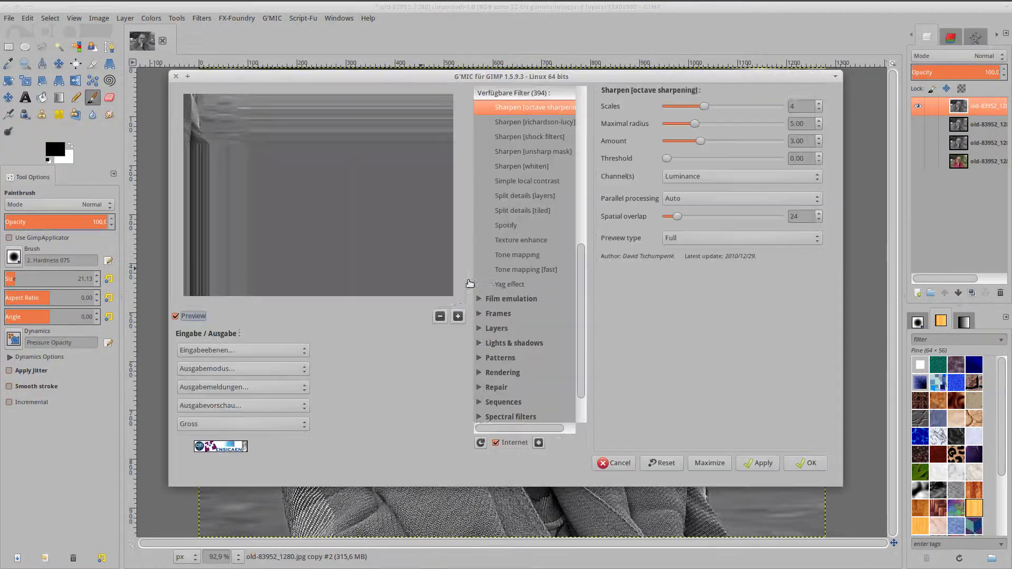
{"action": "scroll", "coordinate": [526, 316], "scroll_direction": "up", "scroll_amount": 5}
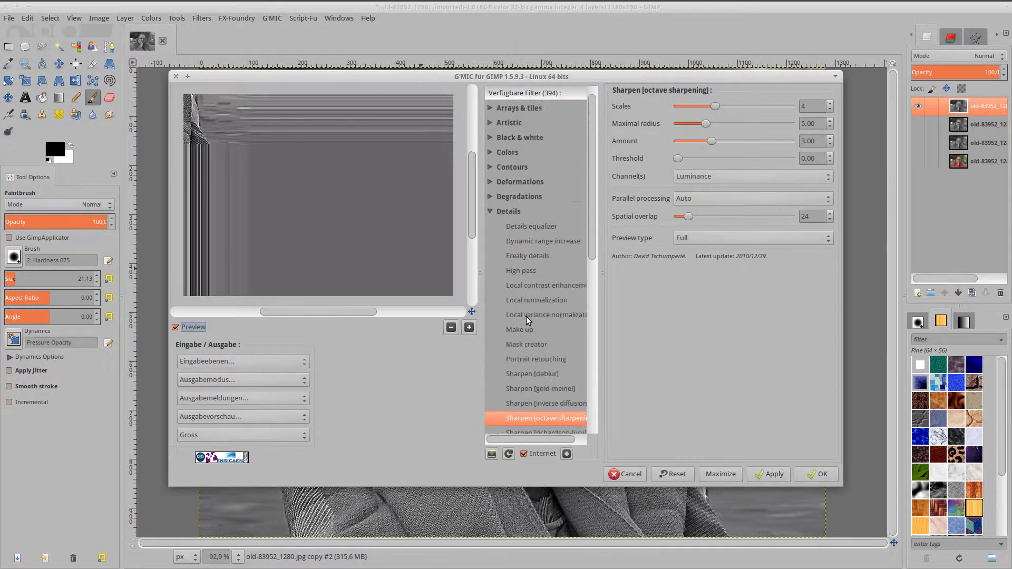
{"action": "left_click", "coordinate": [533, 257]}
{"action": "left_click", "coordinate": [450, 327]}
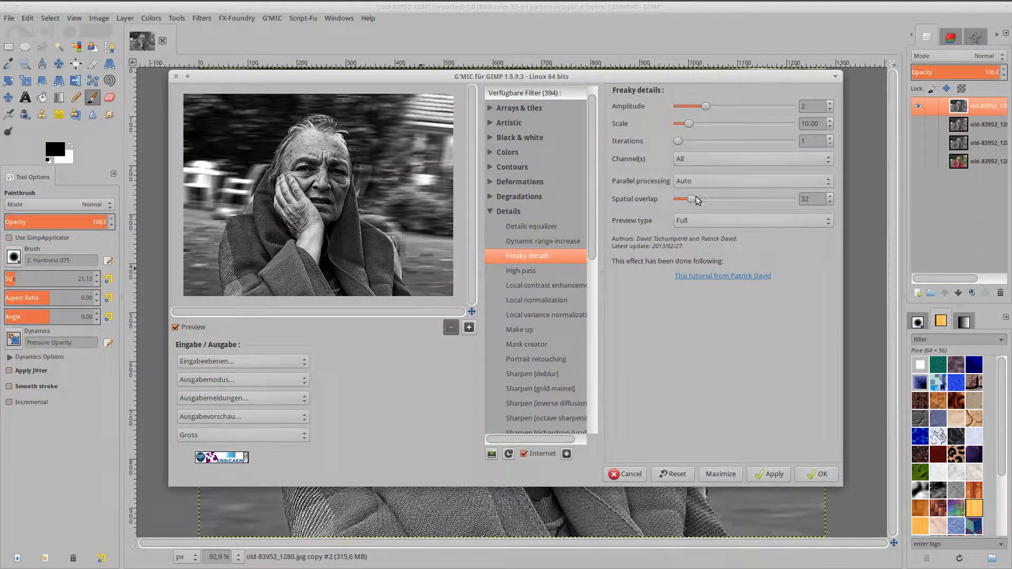
{"action": "left_click", "coordinate": [720, 160]}
{"action": "left_click", "coordinate": [719, 192]}
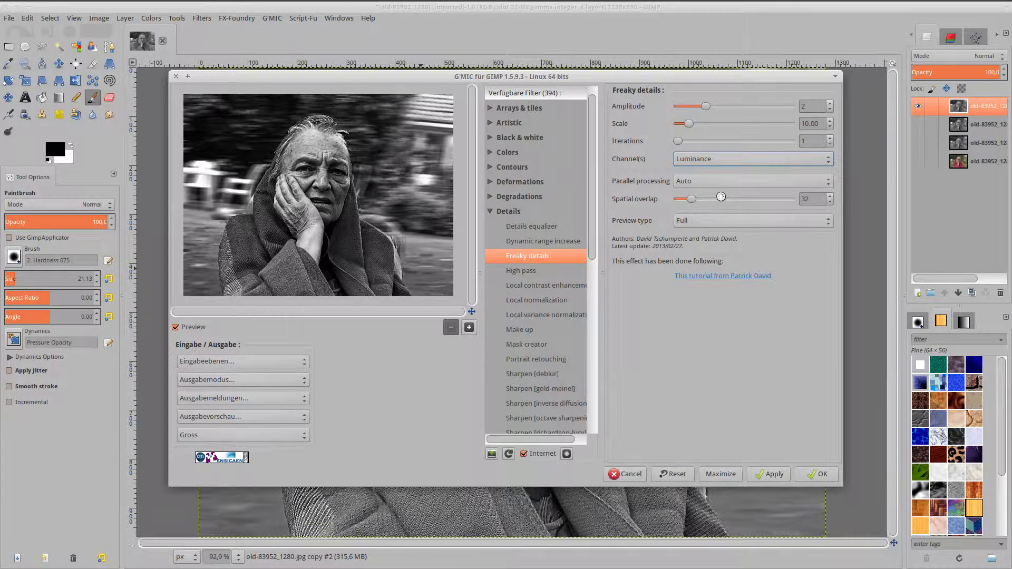
{"action": "left_click", "coordinate": [724, 160]}
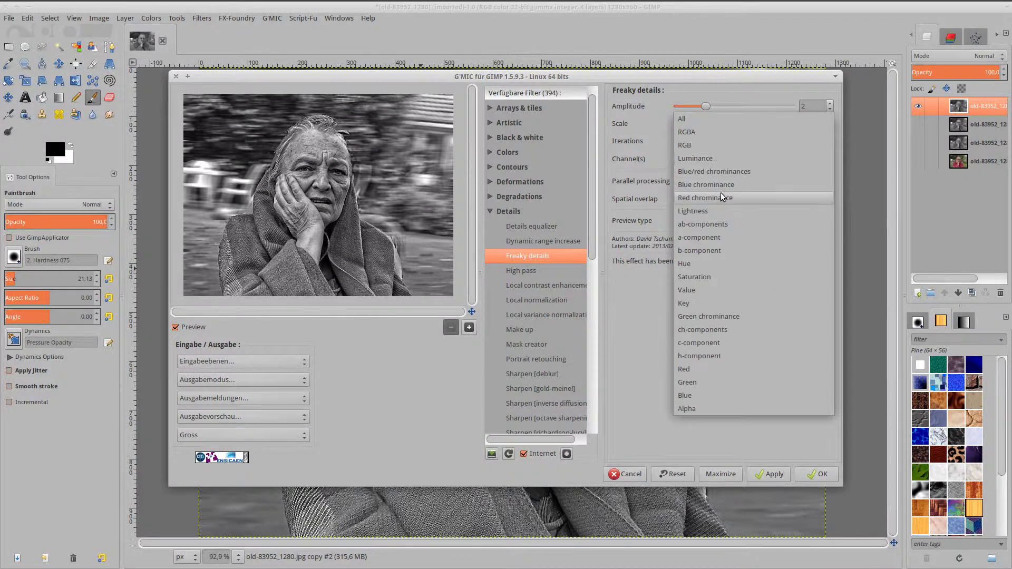
{"action": "left_click", "coordinate": [719, 211]}
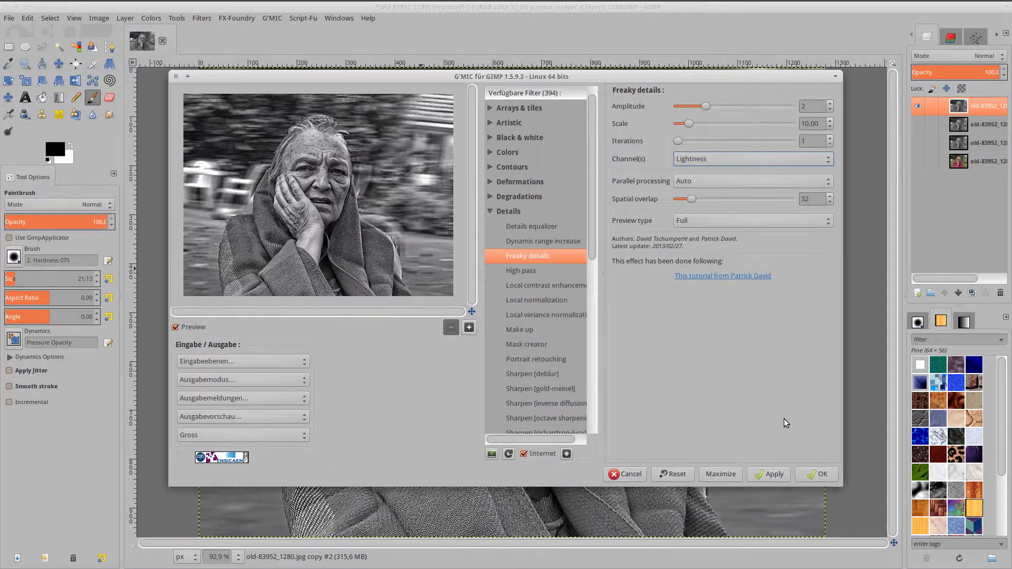
{"action": "left_click", "coordinate": [816, 476]}
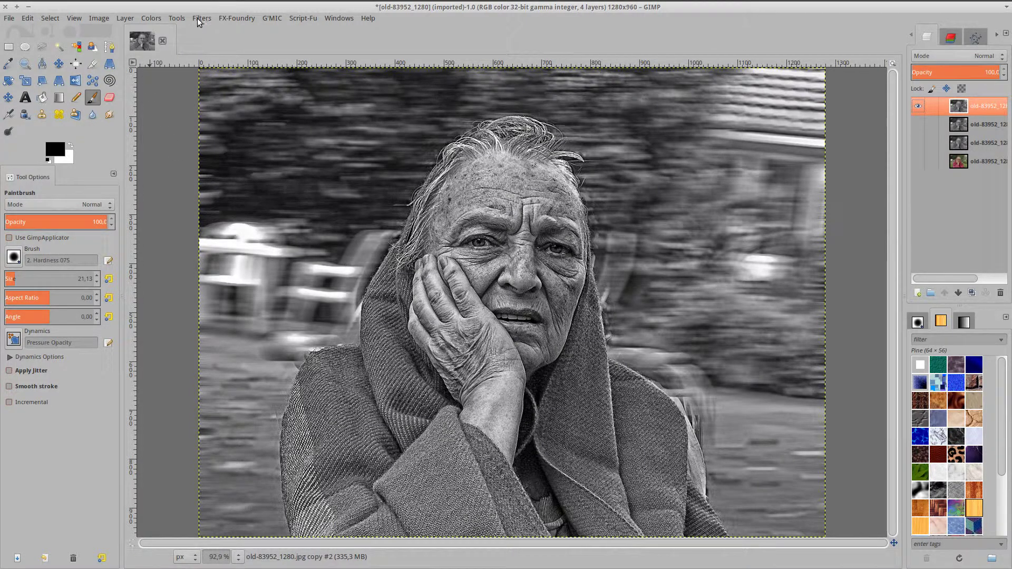
Apply Wavelet denoise with threshold 2.67 and softness 0.46, previewing the face
{"action": "left_click", "coordinate": [200, 18]}
{"action": "mouse_move", "coordinate": [216, 92]}
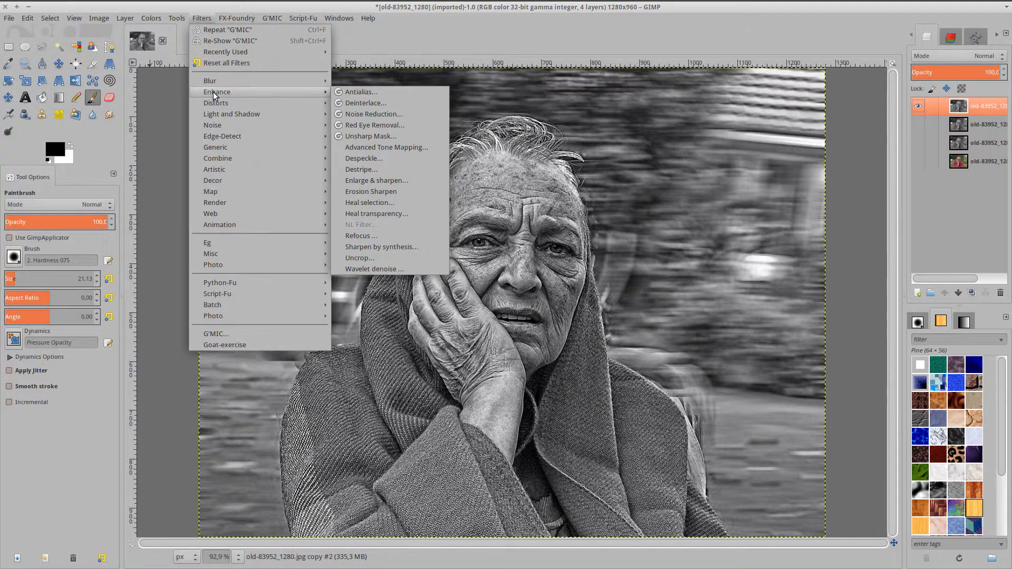
{"action": "left_click", "coordinate": [406, 270]}
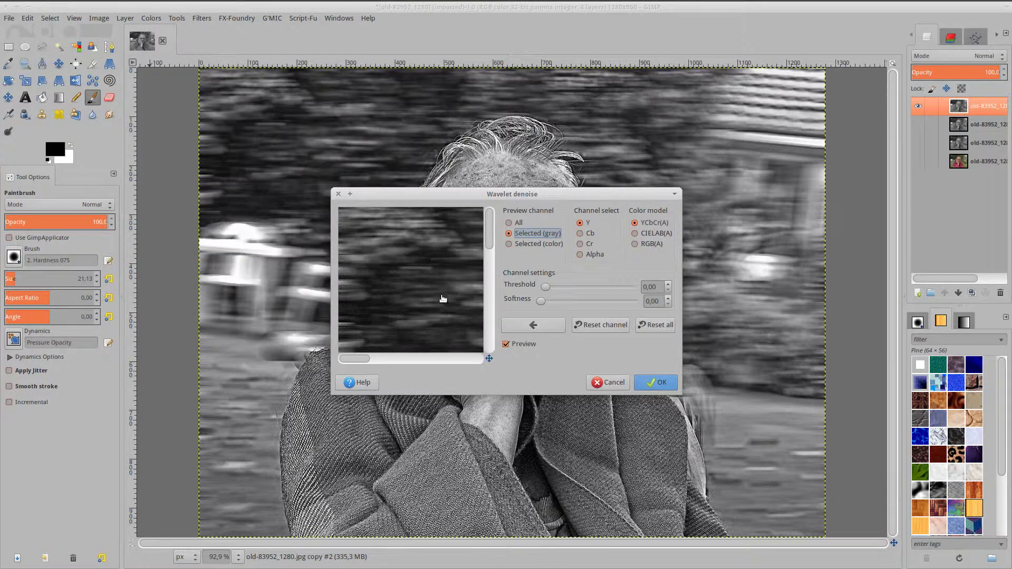
{"action": "mouse_move", "coordinate": [348, 206]}
{"action": "left_mouse_down"}
{"action": "mouse_move", "coordinate": [389, 310]}
{"action": "mouse_move", "coordinate": [427, 315]}
{"action": "left_mouse_up"}
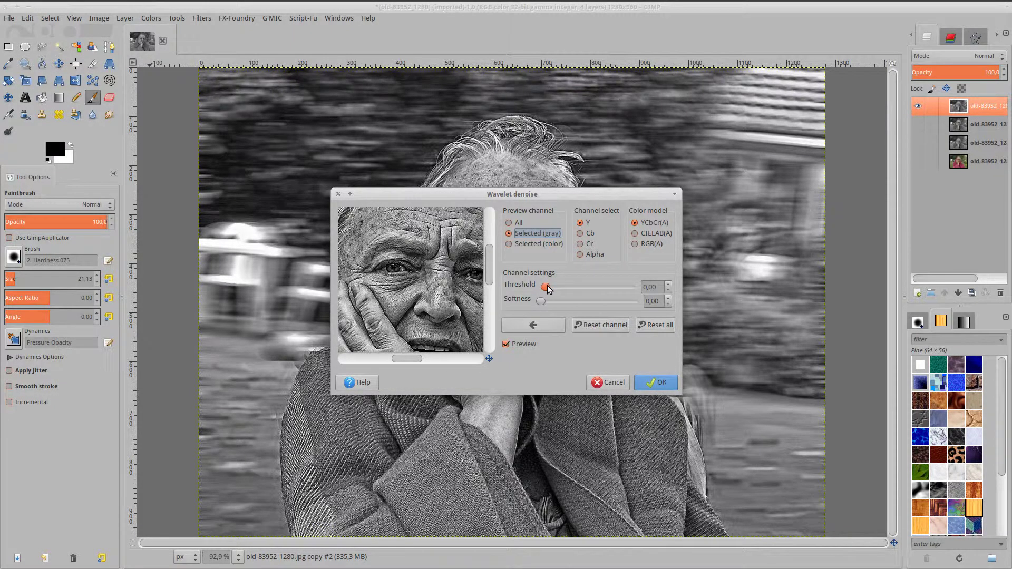
{"action": "left_click_drag", "start_coordinate": [547, 287], "coordinate": [584, 301]}
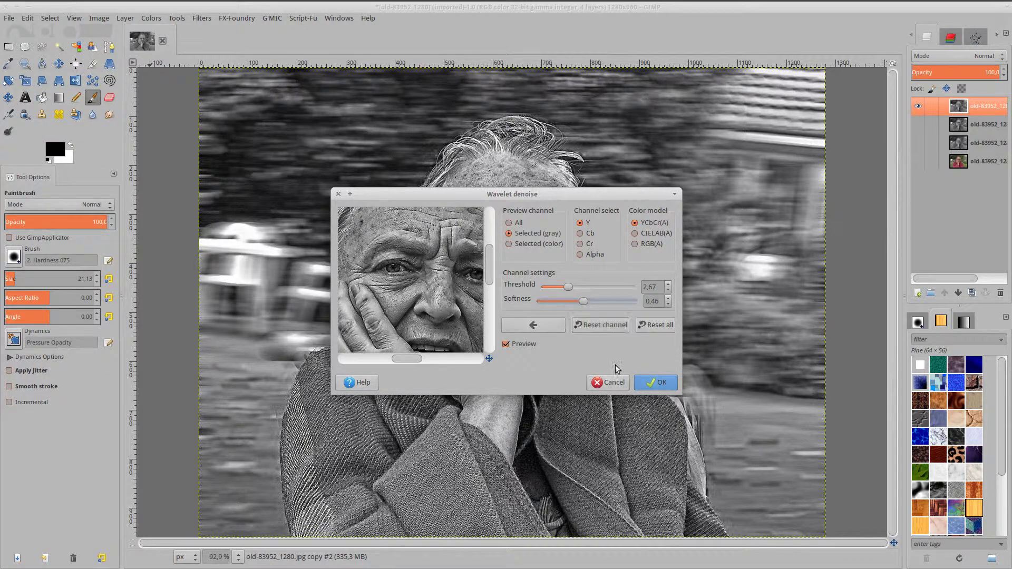
{"action": "left_click", "coordinate": [659, 383]}
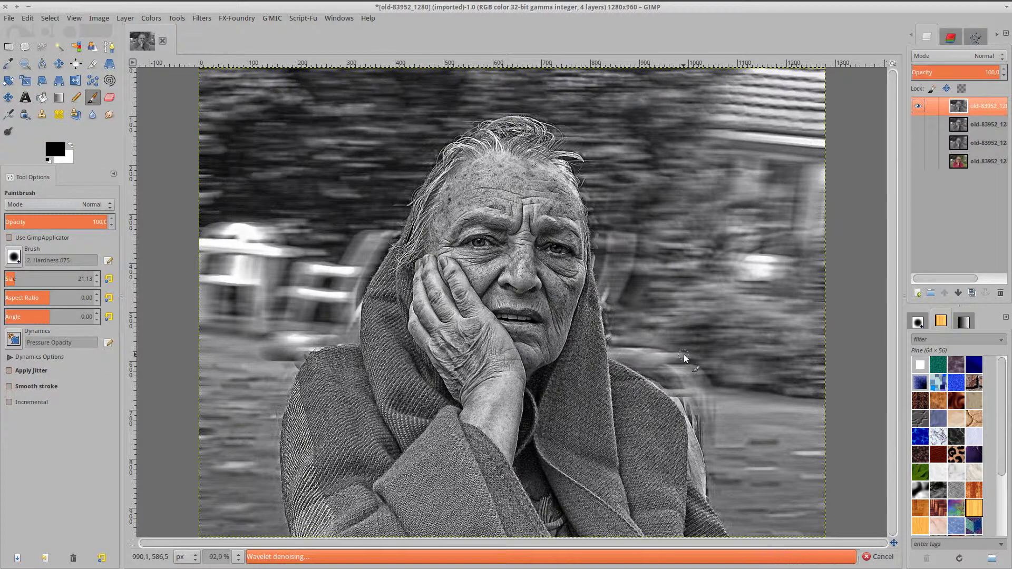
Reopen the Wavelet denoise settings and close them without reapplying
{"action": "left_click", "coordinate": [199, 19]}
{"action": "left_click", "coordinate": [207, 45]}
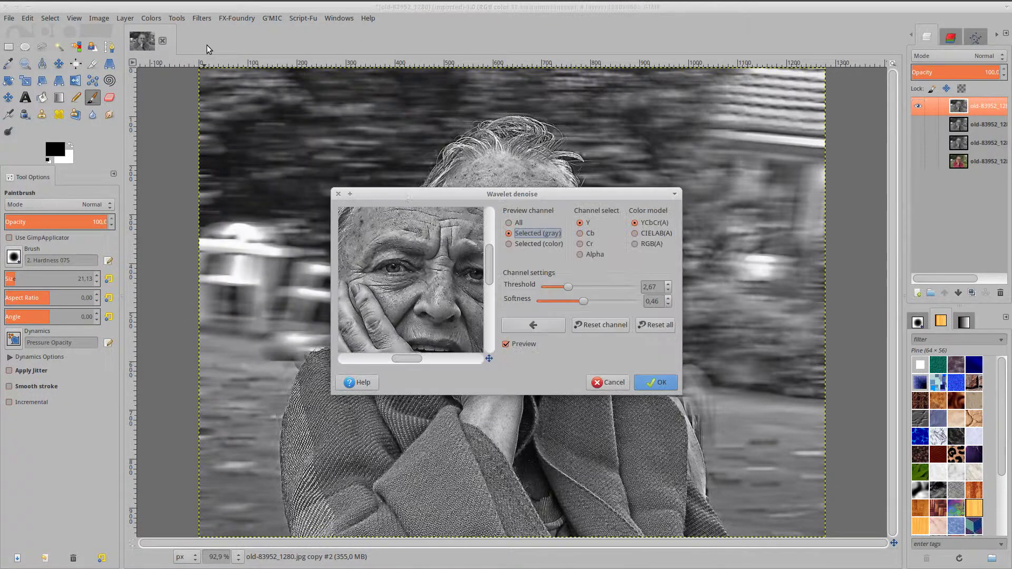
{"action": "left_click", "coordinate": [607, 383]}
Apply G'MIC Local normalization with amplitude 37, radius 30 and neighborhood smoothness 28
{"action": "left_click", "coordinate": [201, 18]}
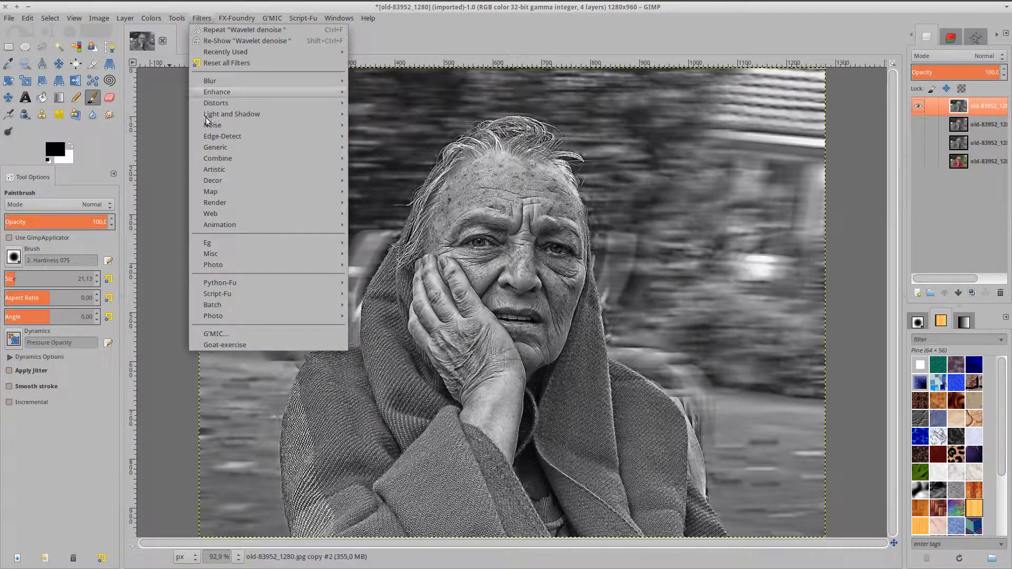
{"action": "left_click", "coordinate": [223, 333]}
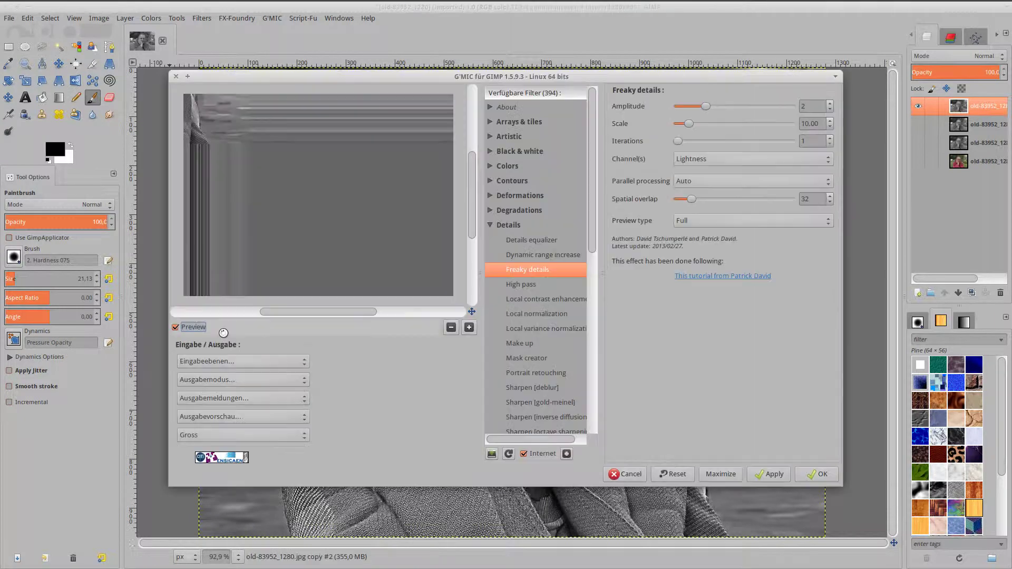
{"action": "left_click", "coordinate": [451, 328]}
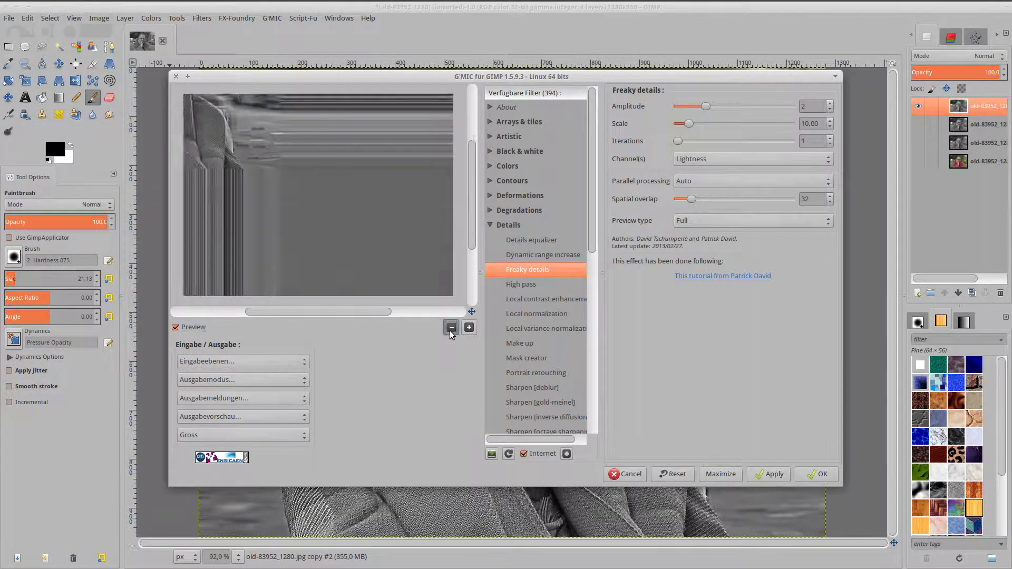
{"action": "left_click", "coordinate": [550, 315]}
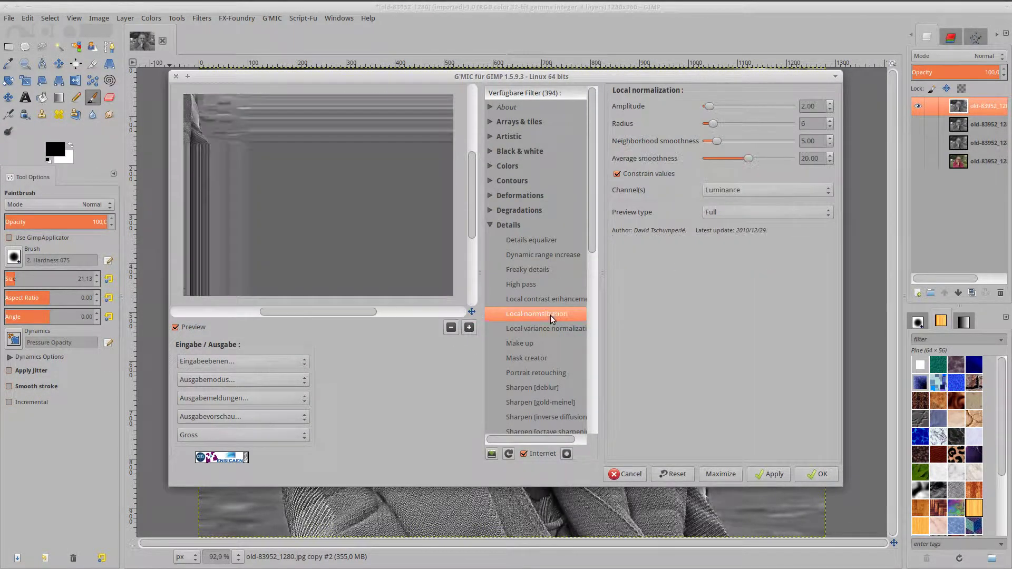
{"action": "left_click", "coordinate": [451, 328]}
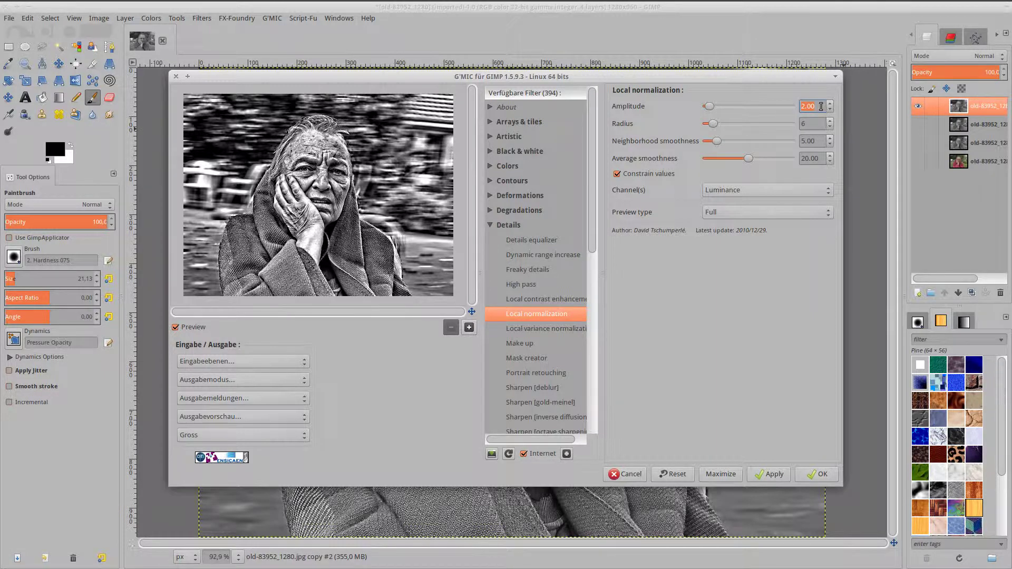
{"action": "type", "text": "37"}
{"action": "key", "text": "Tab"}
{"action": "type", "text": "30"}
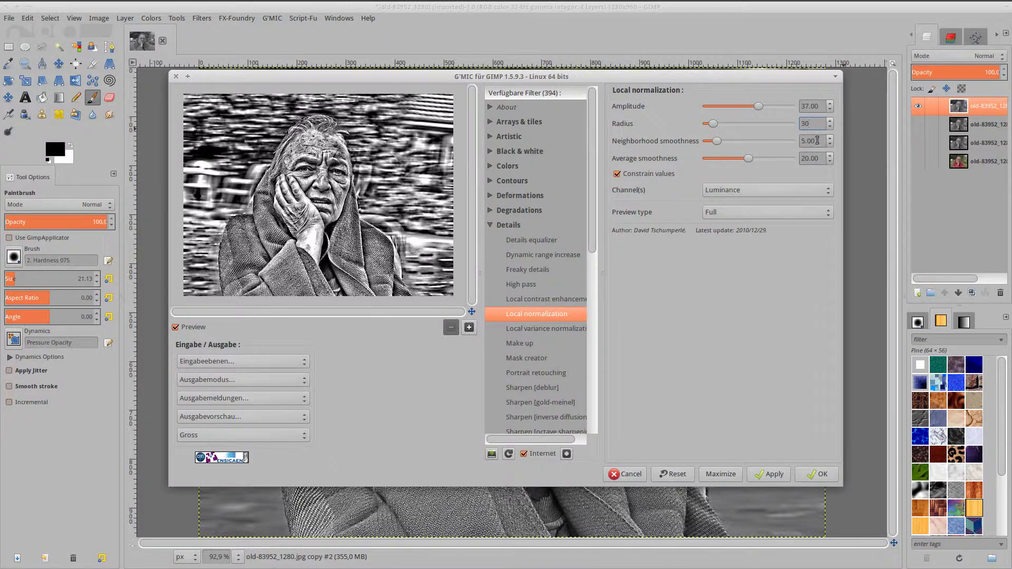
{"action": "key", "text": "Tab"}
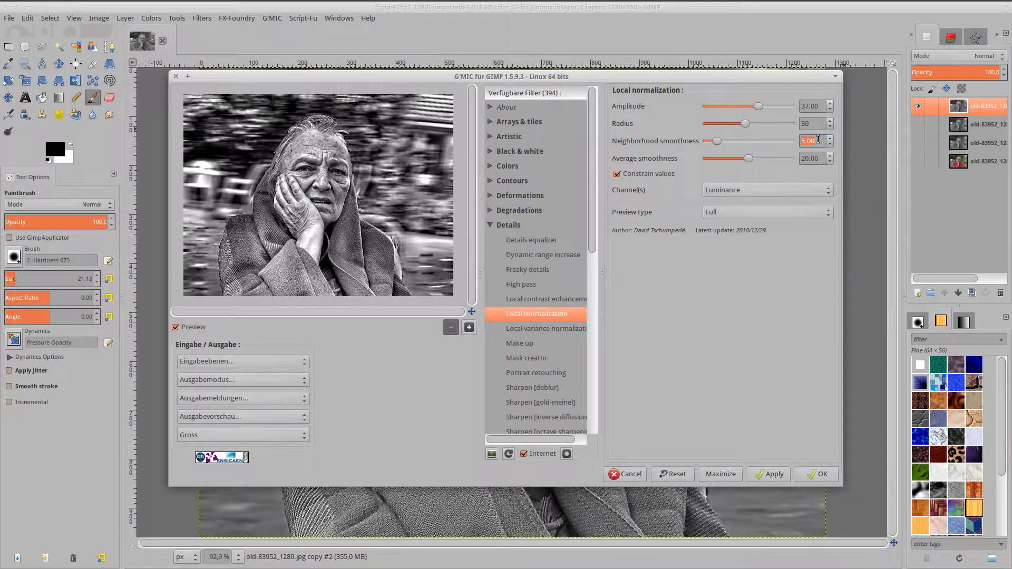
{"action": "type", "text": "28"}
{"action": "key", "text": "Tab"}
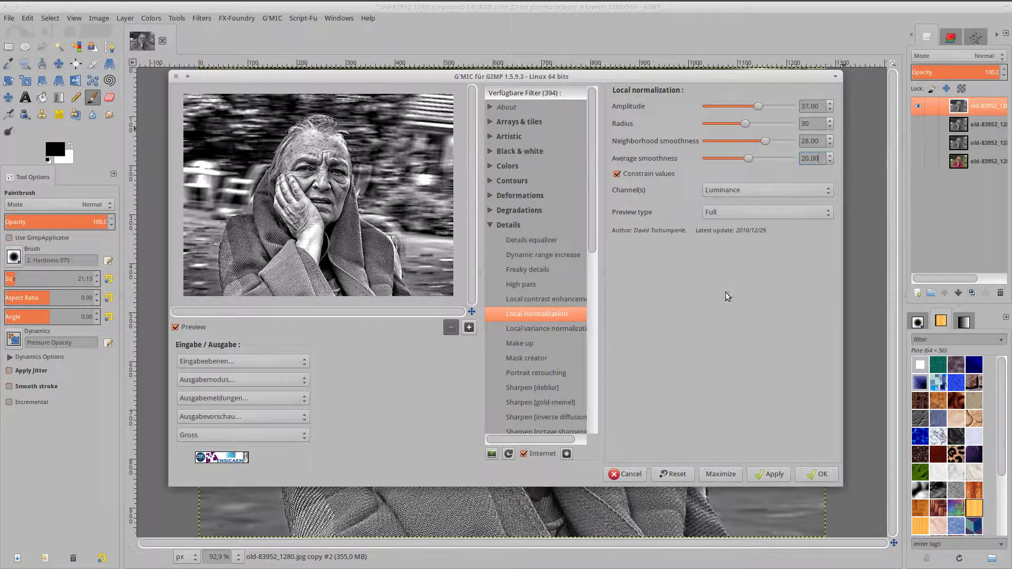
{"action": "left_click", "coordinate": [818, 475]}
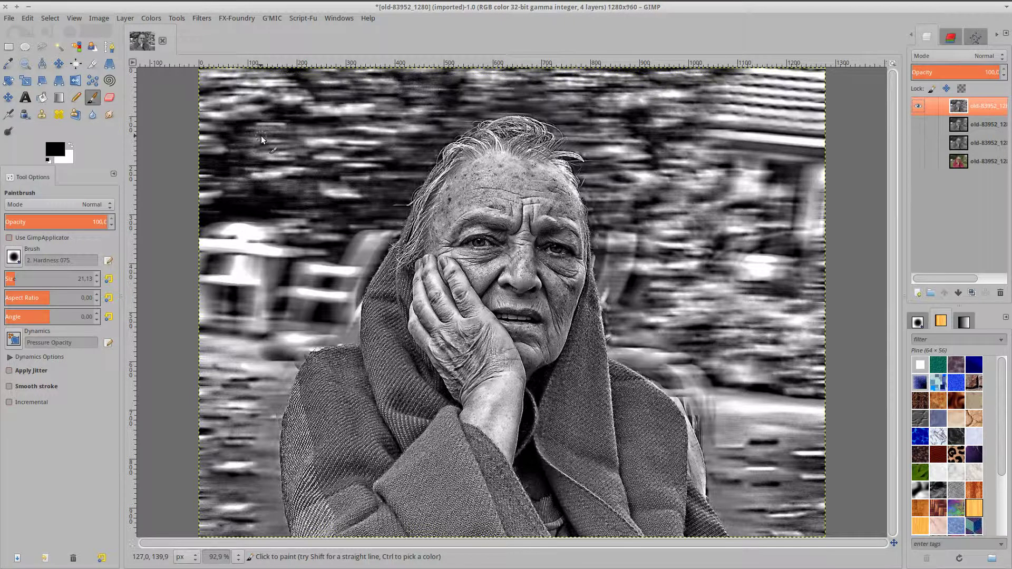
Compare the black-and-white result against the colour original layer, then bring G'MIC back up
{"action": "left_click", "coordinate": [918, 161]}
{"action": "left_click", "coordinate": [917, 107]}
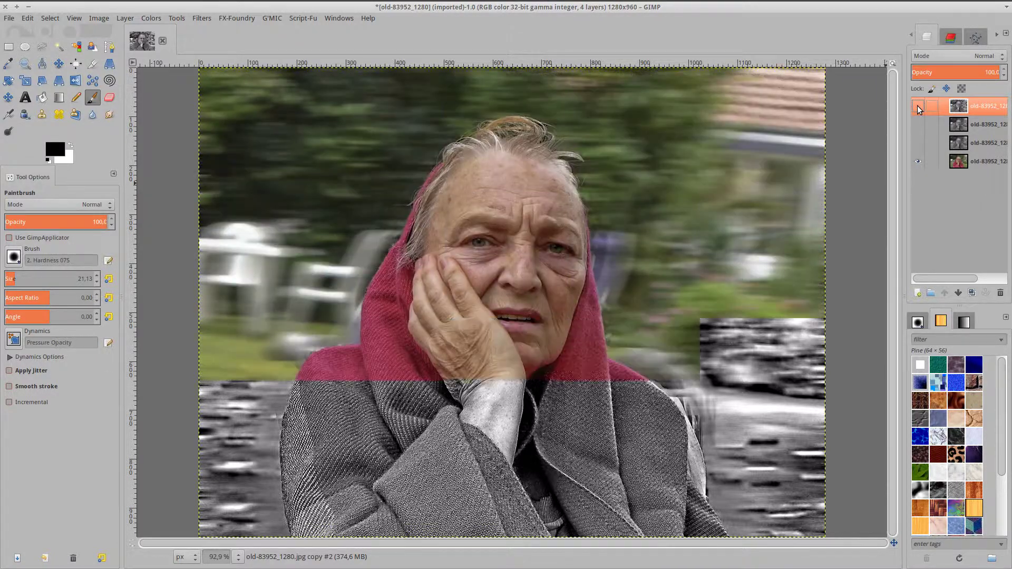
{"action": "left_click", "coordinate": [917, 107]}
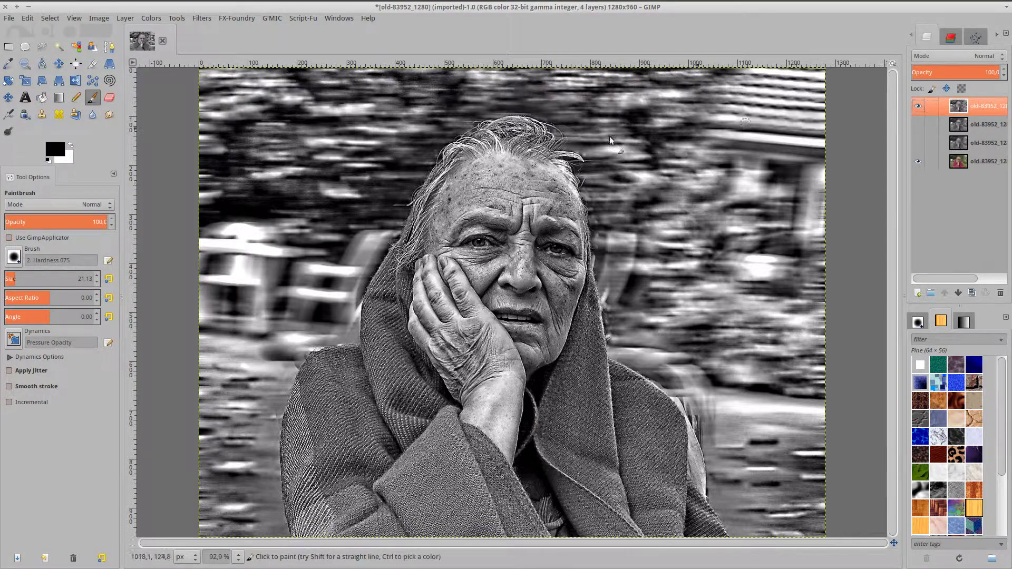
{"action": "left_click", "coordinate": [204, 21]}
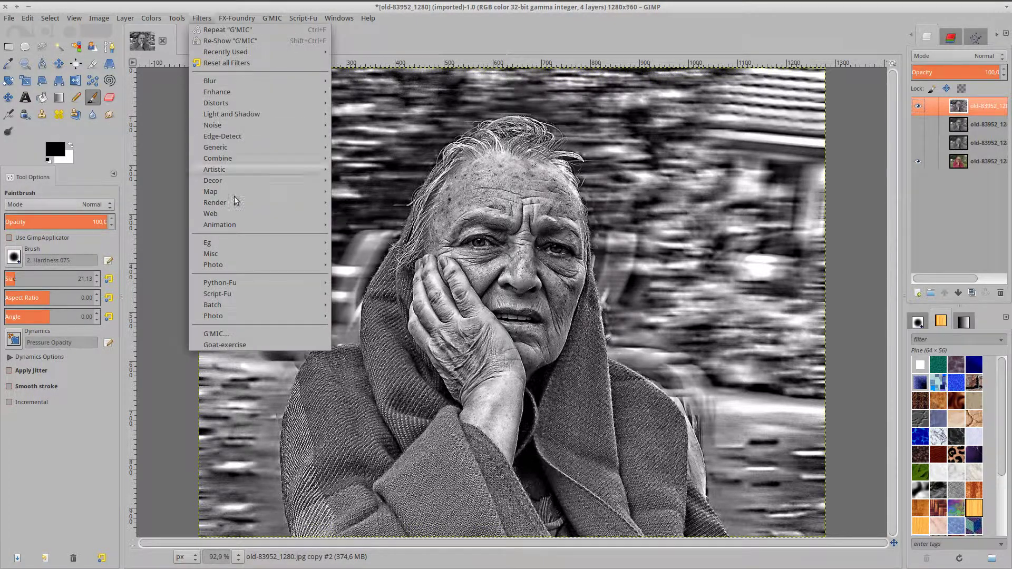
{"action": "left_click", "coordinate": [236, 335]}
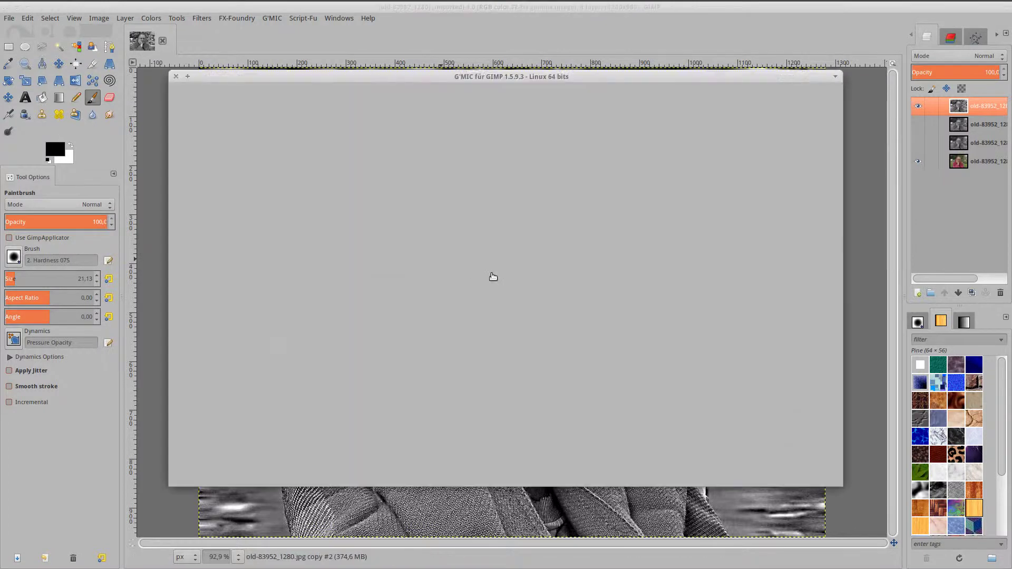
Apply G'MIC's Smooth [skin] filter from the Repair group
{"action": "left_click", "coordinate": [490, 226]}
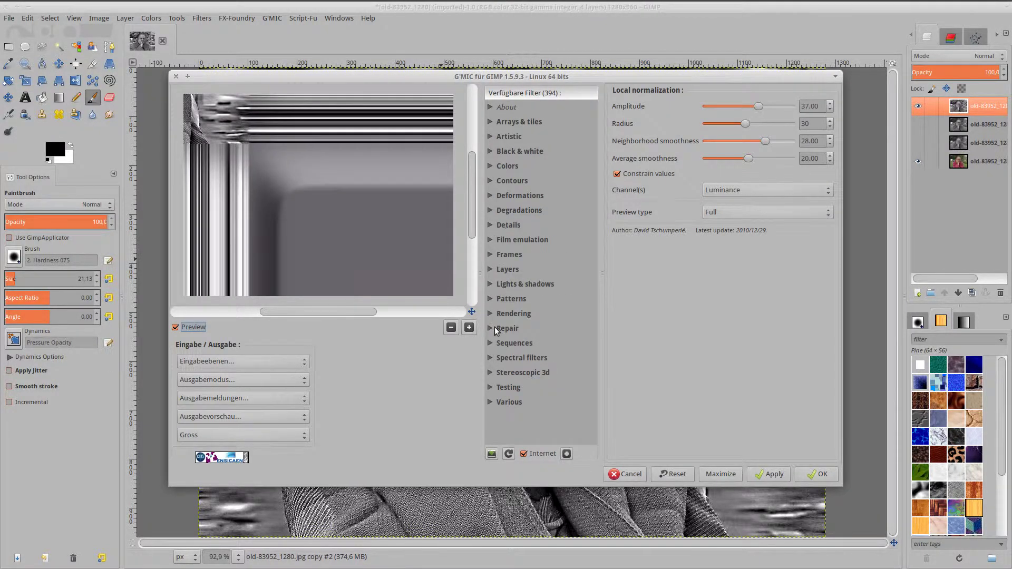
{"action": "left_click", "coordinate": [492, 328]}
{"action": "scroll", "coordinate": [531, 346], "scroll_direction": "down", "scroll_amount": 10}
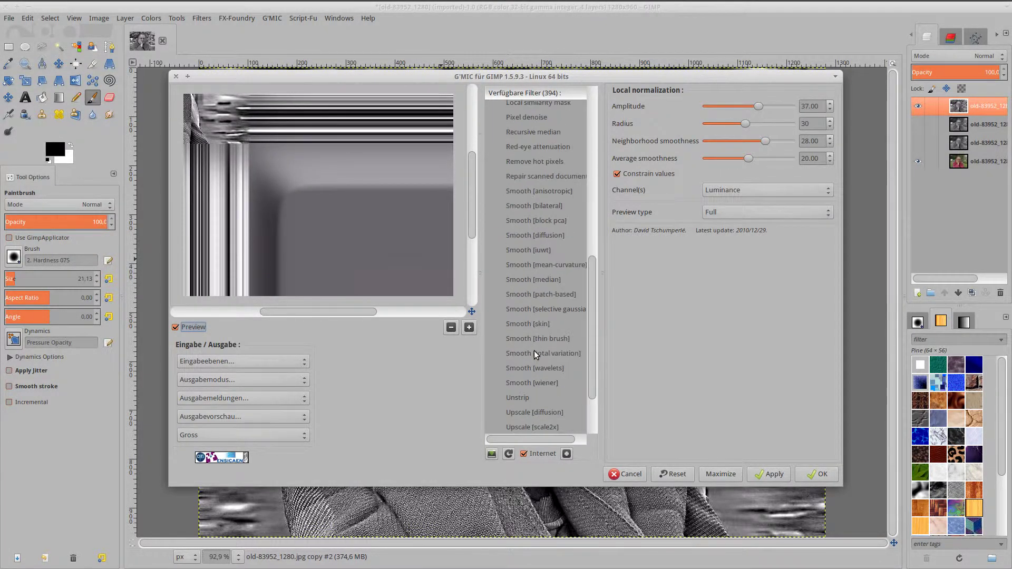
{"action": "left_click", "coordinate": [539, 323]}
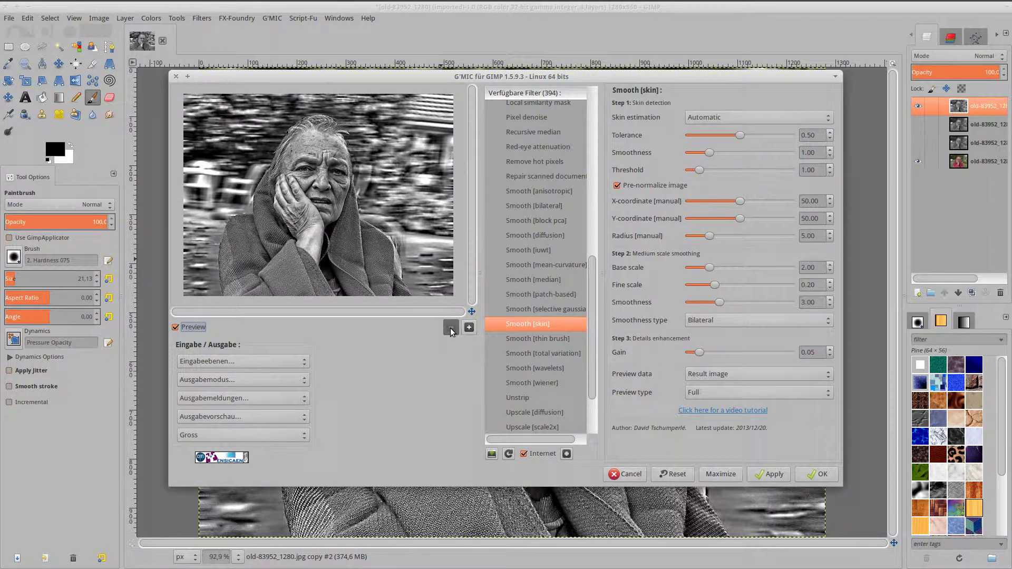
{"action": "left_click", "coordinate": [802, 473]}
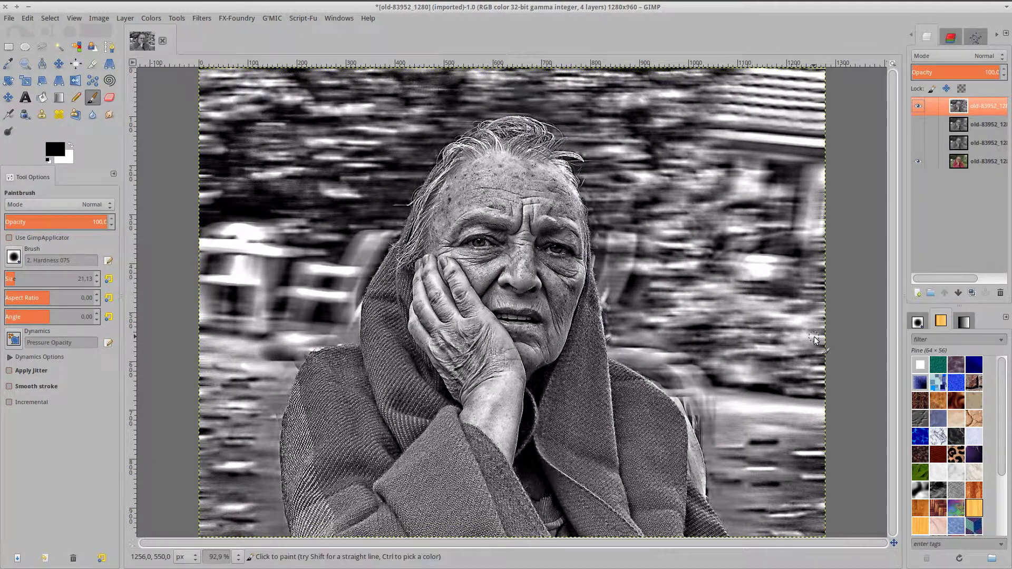
Bring the G'MIC window back with its Details filter group expanded
{"action": "left_click", "coordinate": [200, 18]}
{"action": "key", "text": "Escape"}
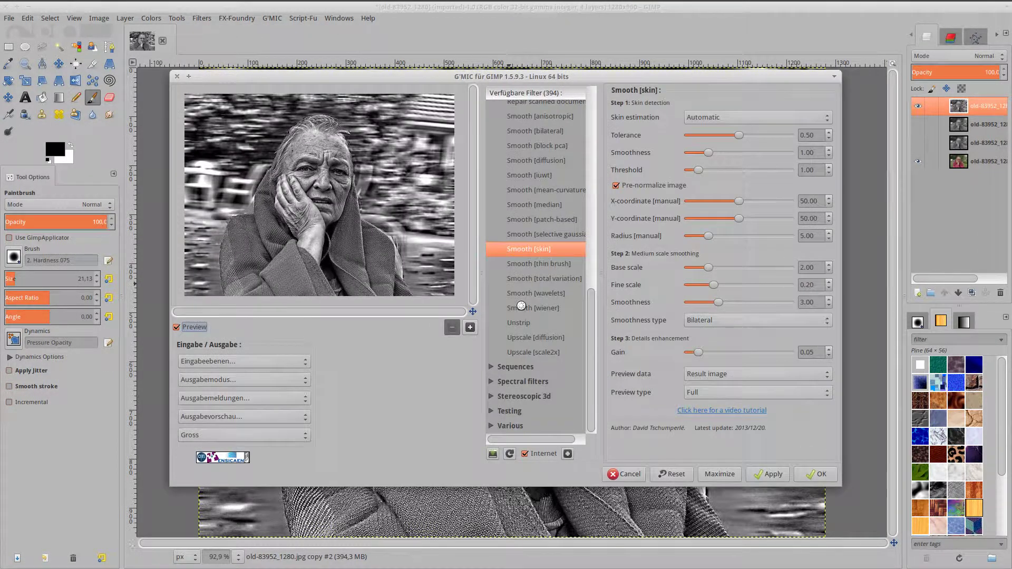
{"action": "scroll", "coordinate": [516, 257], "scroll_direction": "up", "scroll_amount": 5}
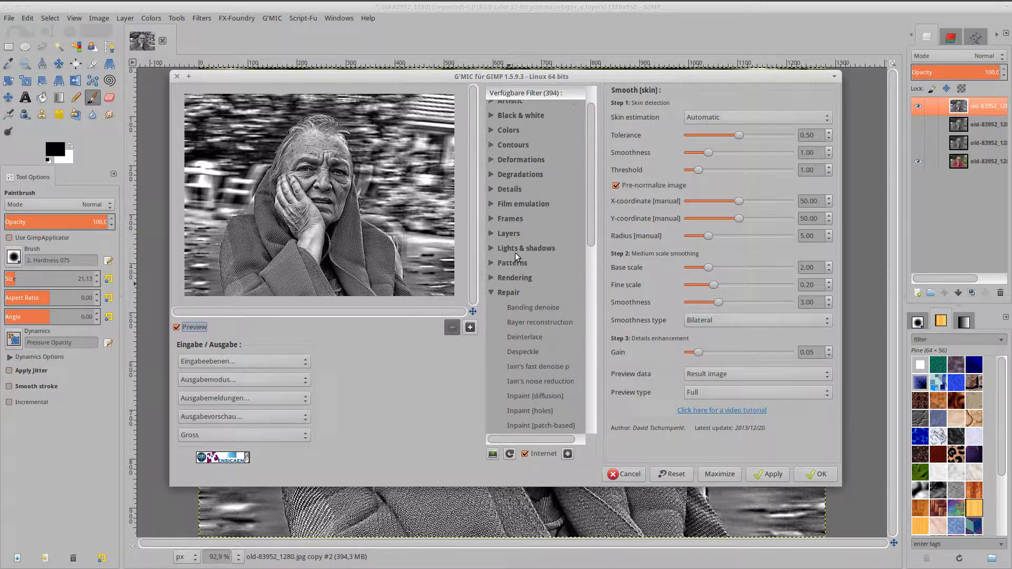
{"action": "left_click", "coordinate": [492, 190]}
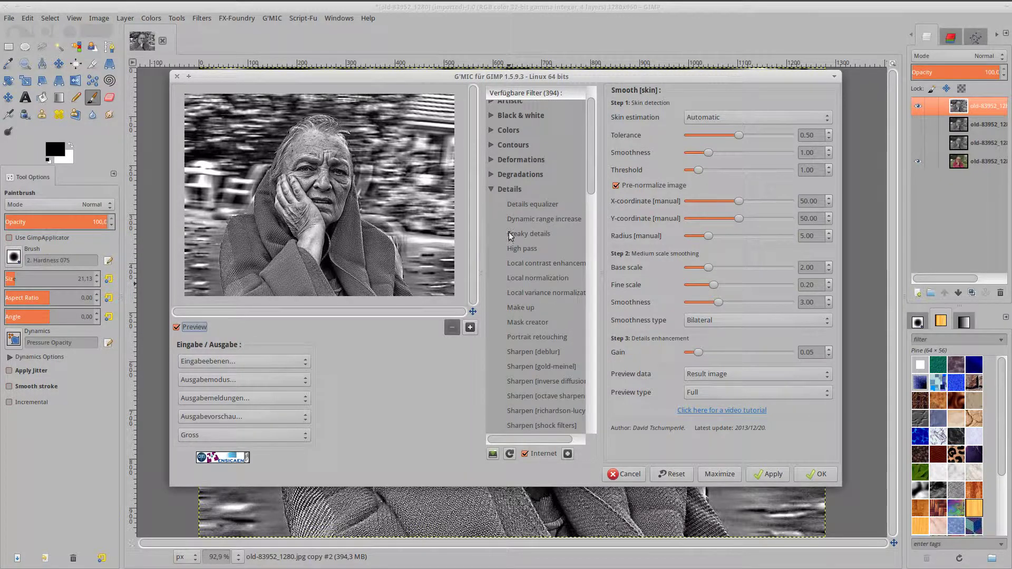
Select G'MIC's Portrait retouching filter and move its window aside to uncover the face
{"action": "left_click", "coordinate": [529, 339]}
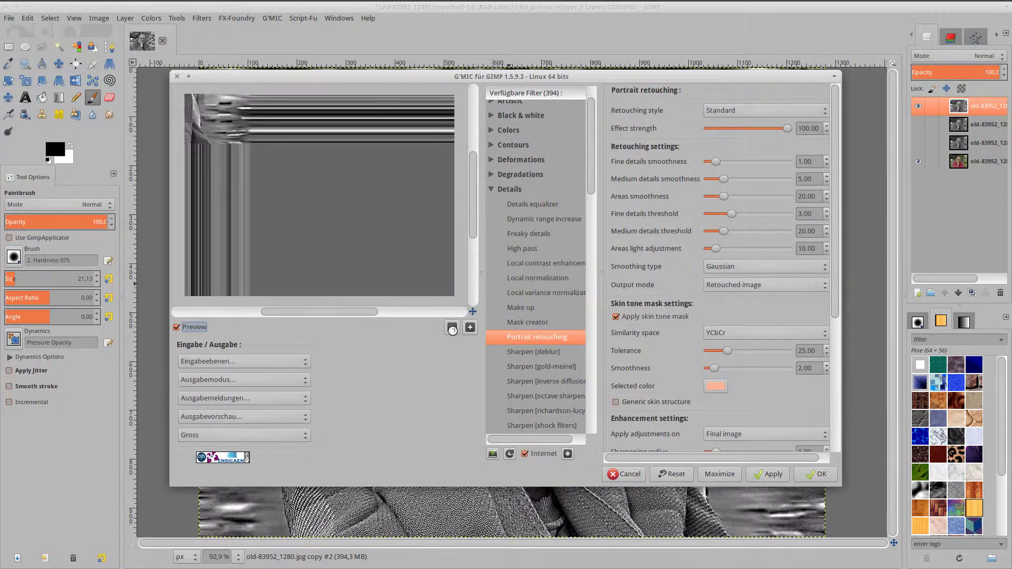
{"action": "left_click", "coordinate": [452, 328]}
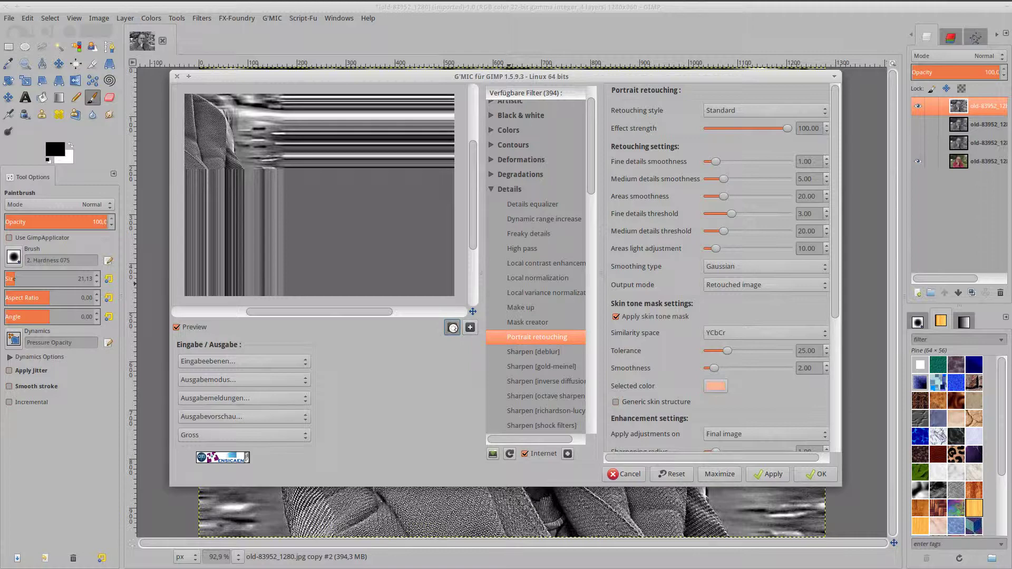
{"action": "left_click", "coordinate": [453, 329]}
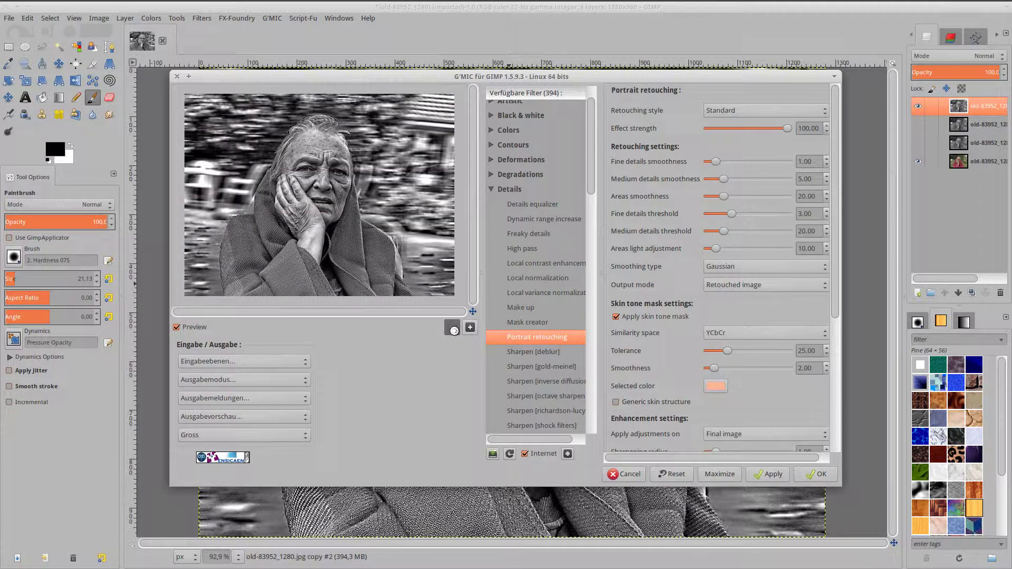
{"action": "left_click_drag", "start_coordinate": [573, 79], "coordinate": [174, 66]}
Set the skin-tone colour to a grey sampled from the woman's face
{"action": "left_click", "coordinate": [320, 370]}
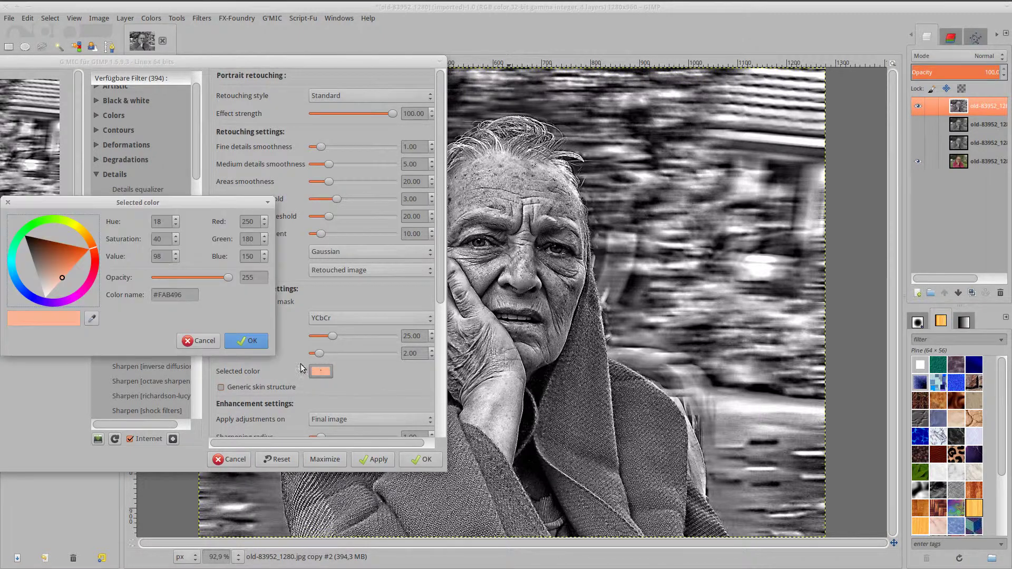
{"action": "left_click", "coordinate": [92, 318]}
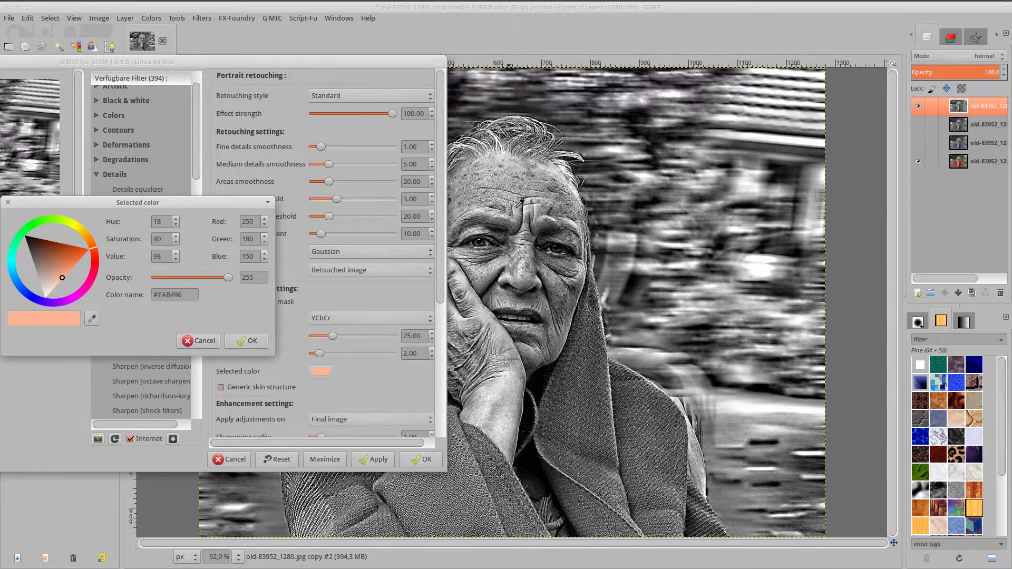
{"action": "left_click", "coordinate": [483, 311]}
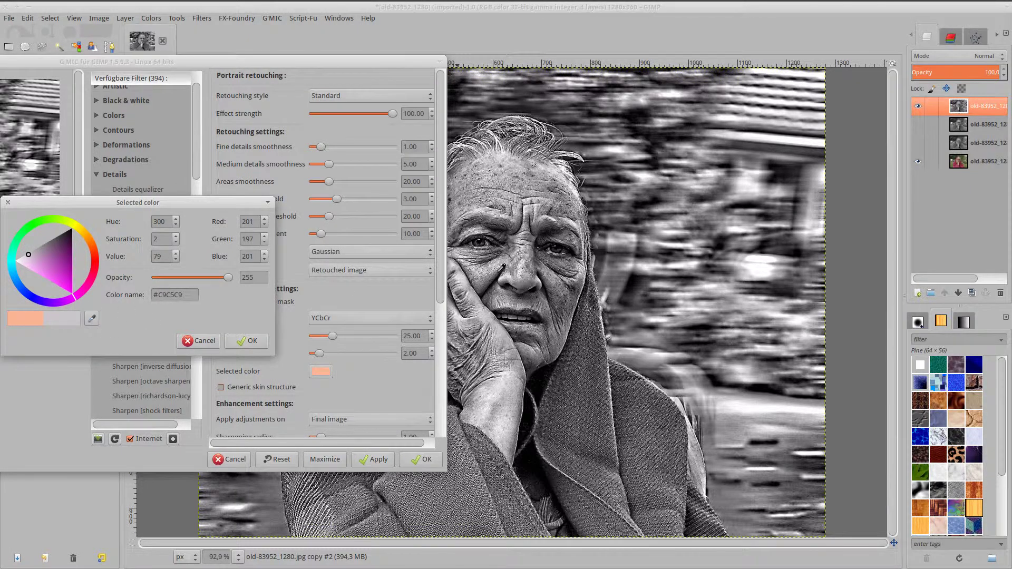
{"action": "left_click", "coordinate": [502, 266]}
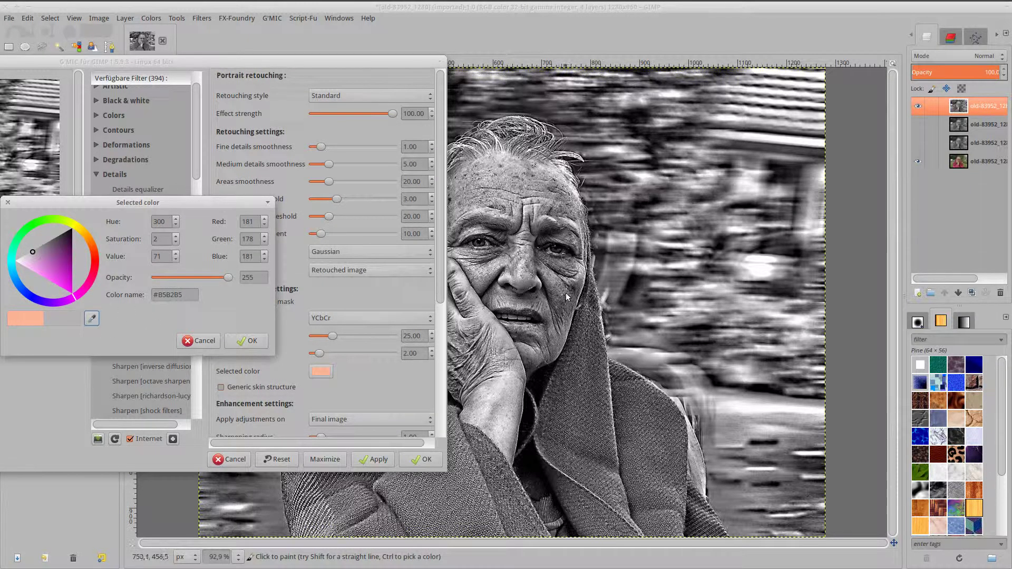
{"action": "left_click", "coordinate": [92, 318]}
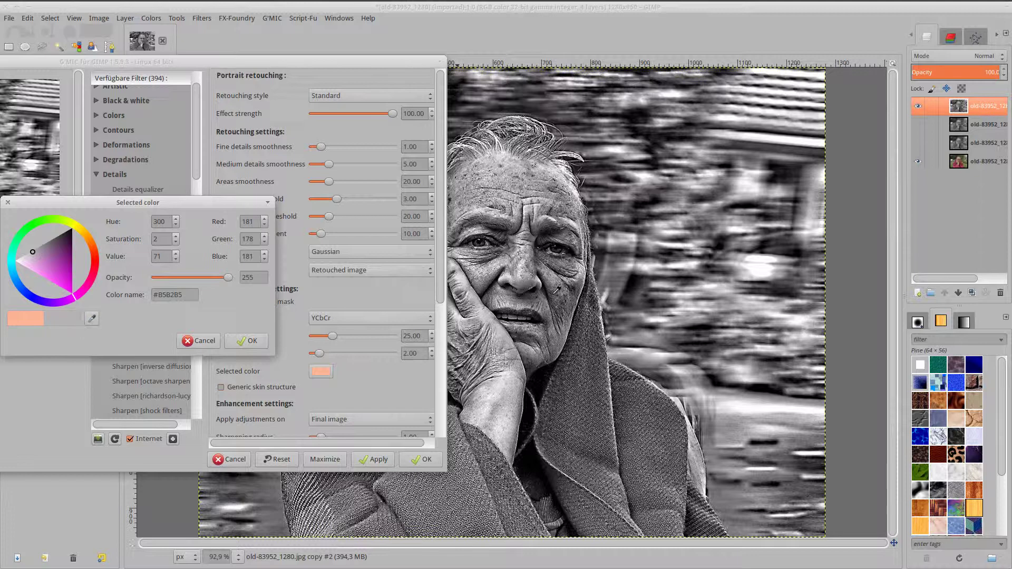
Confirm the sampled skin colour, lower Effect strength to 10, and apply Portrait retouching
{"action": "left_click", "coordinate": [246, 340]}
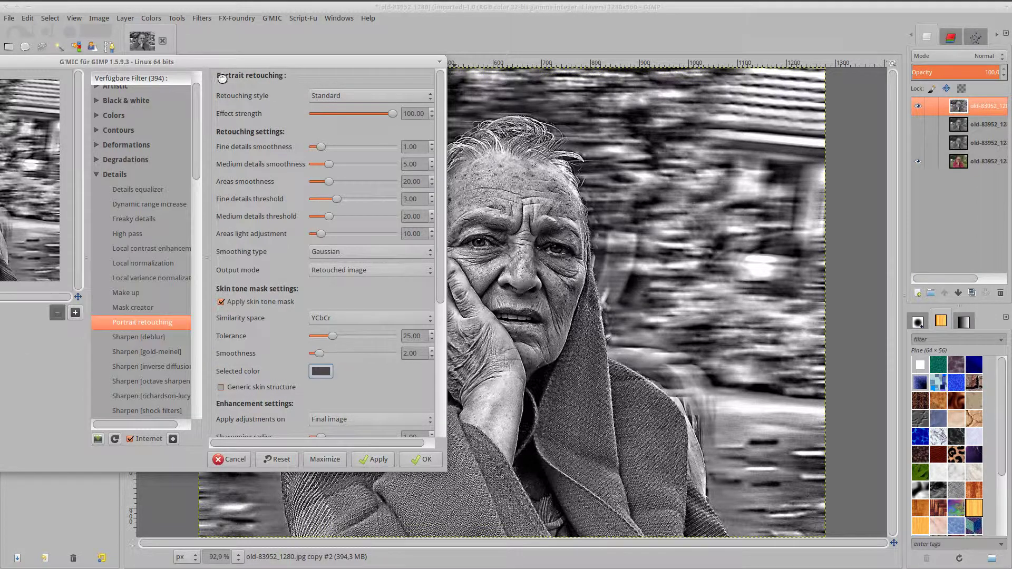
{"action": "left_click_drag", "start_coordinate": [224, 67], "coordinate": [645, 84]}
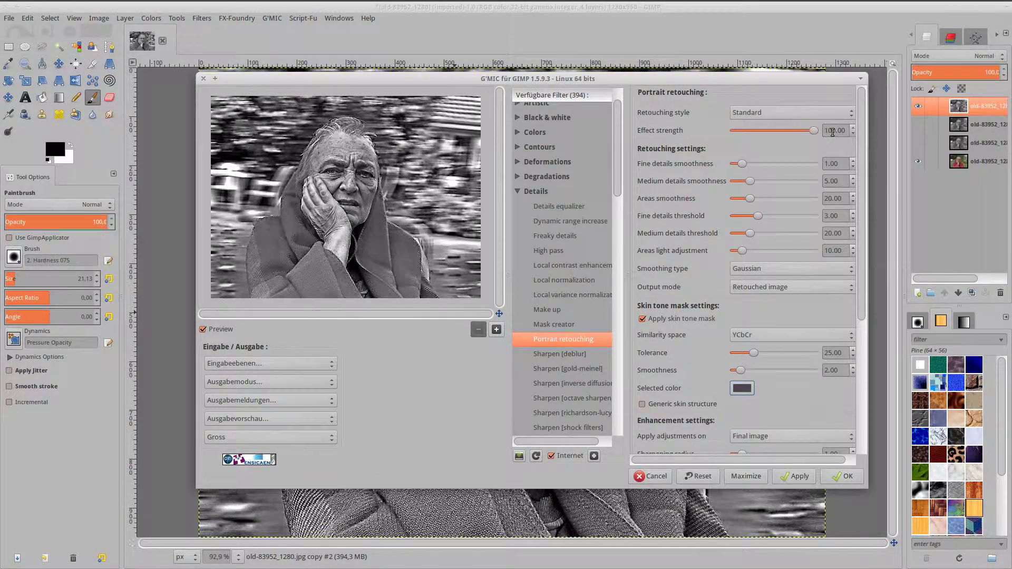
{"action": "double_click", "coordinate": [832, 132]}
{"action": "type", "text": "1"}
{"action": "type", "text": "0"}
{"action": "key", "text": "Return"}
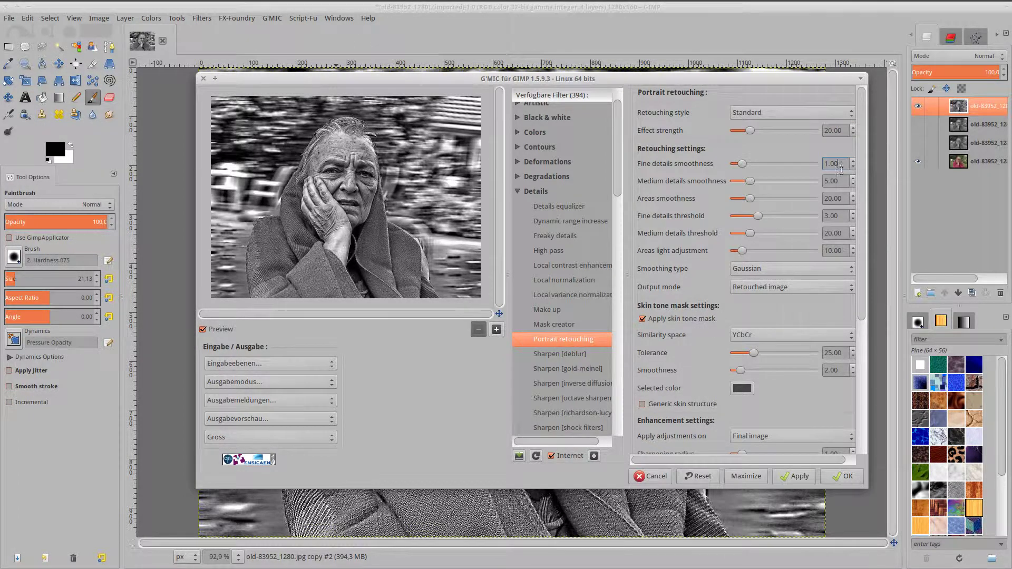
{"action": "left_click", "coordinate": [843, 477]}
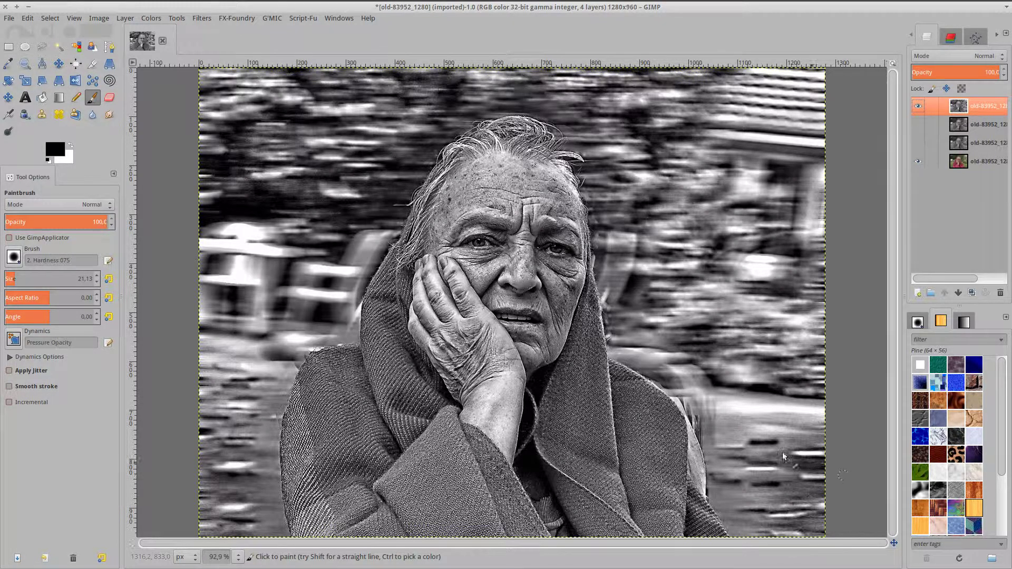
Apply G'MIC's Make up filter with its Value raised to about 18.75
{"action": "left_click", "coordinate": [201, 18]}
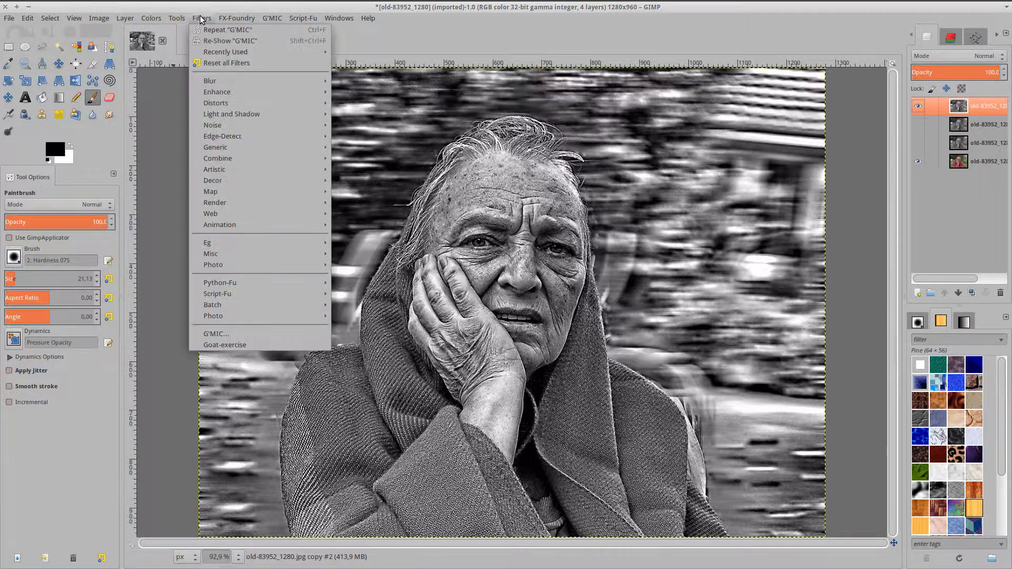
{"action": "left_click", "coordinate": [208, 42]}
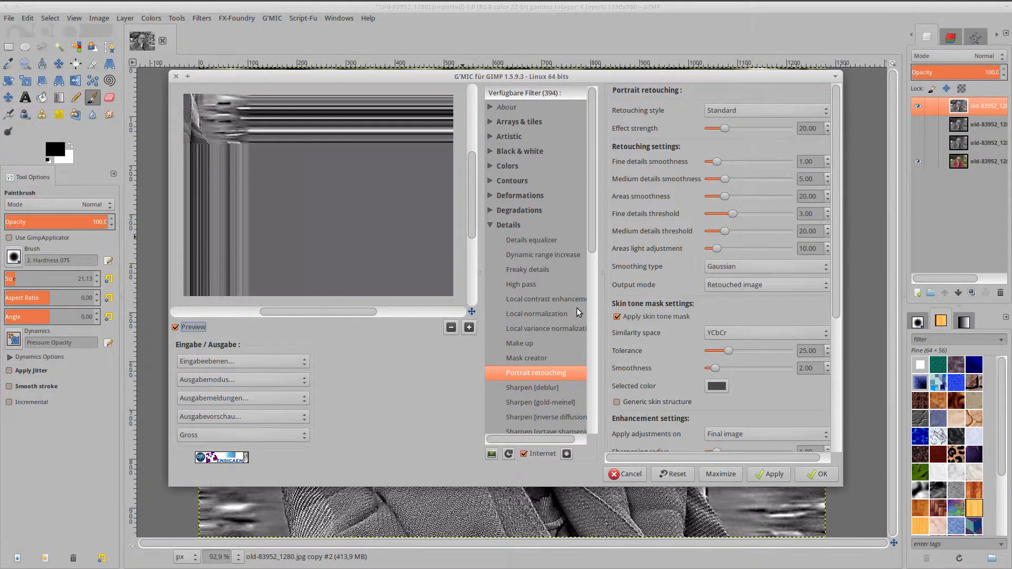
{"action": "left_click", "coordinate": [577, 309]}
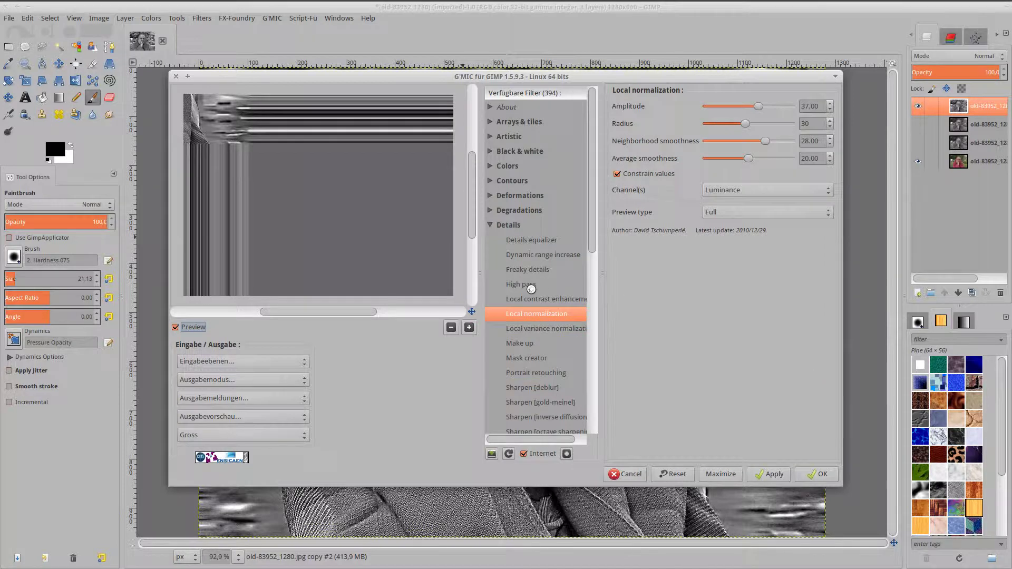
{"action": "left_click", "coordinate": [531, 344]}
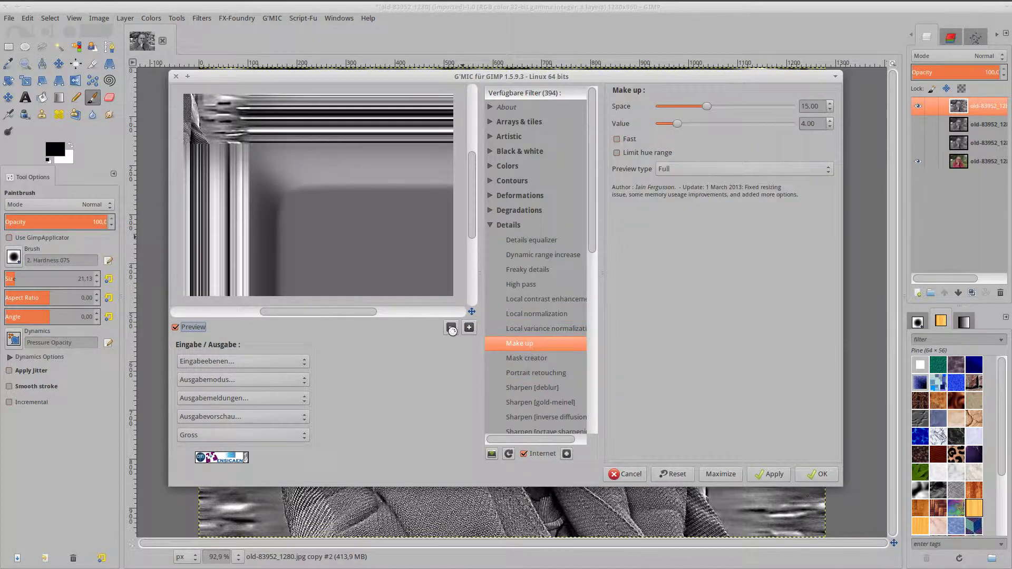
{"action": "left_click", "coordinate": [452, 328]}
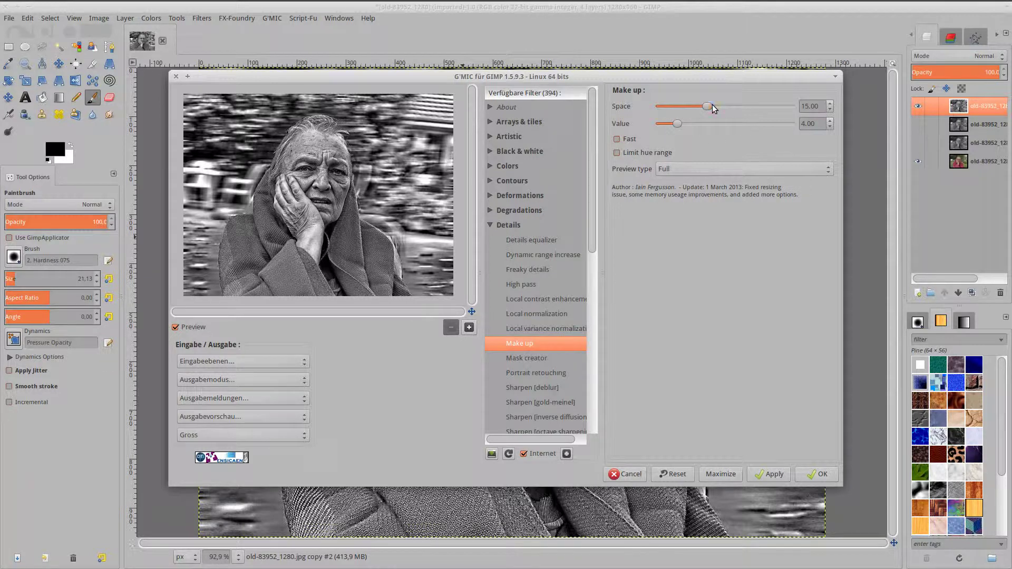
{"action": "left_click_drag", "start_coordinate": [679, 123], "coordinate": [743, 129]}
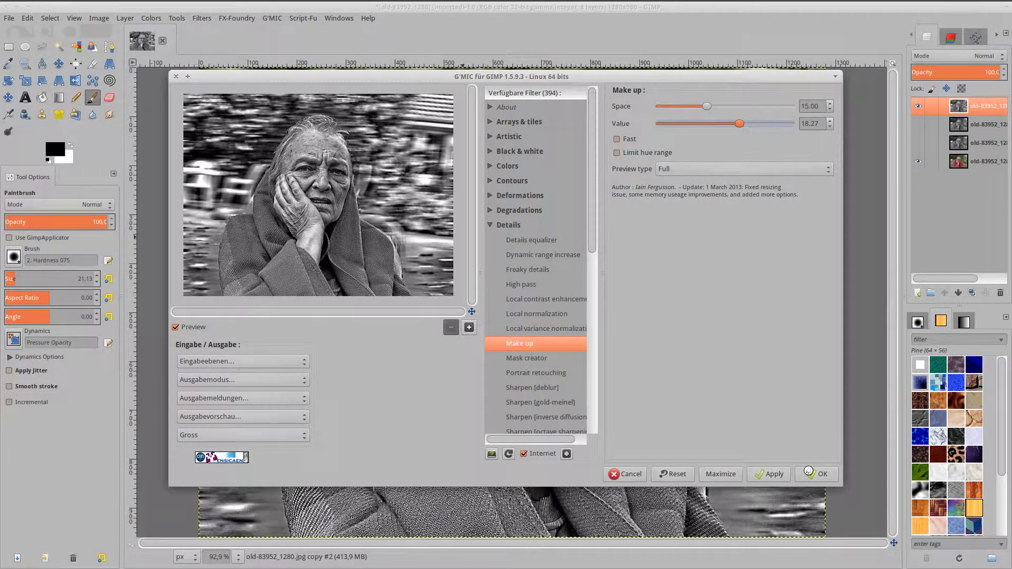
{"action": "left_click", "coordinate": [830, 480]}
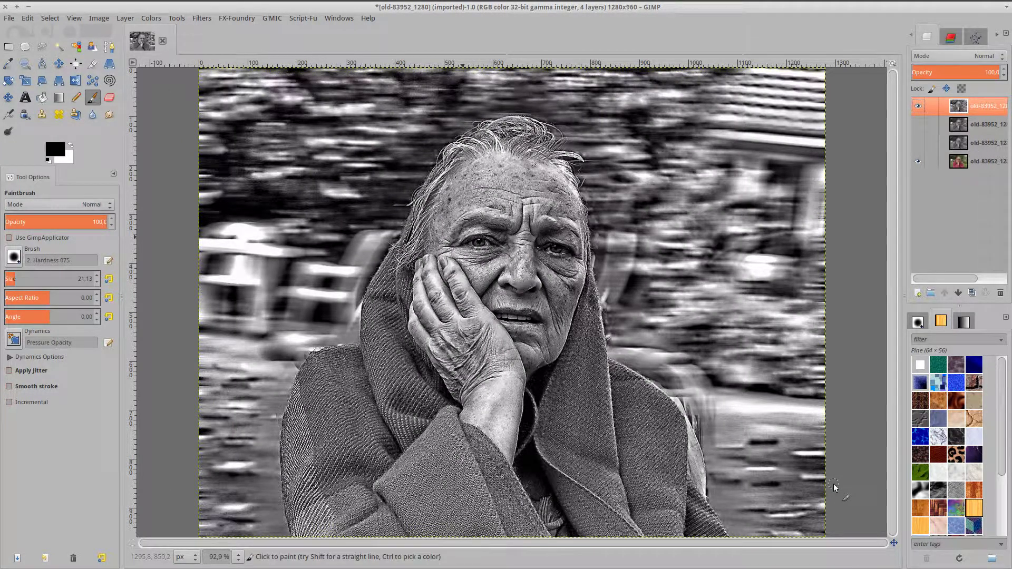
Sharpen the layer with Unsharp Mask, standard deviation 0.3 and scale about 10.8
{"action": "left_click", "coordinate": [199, 18]}
{"action": "mouse_move", "coordinate": [217, 91]}
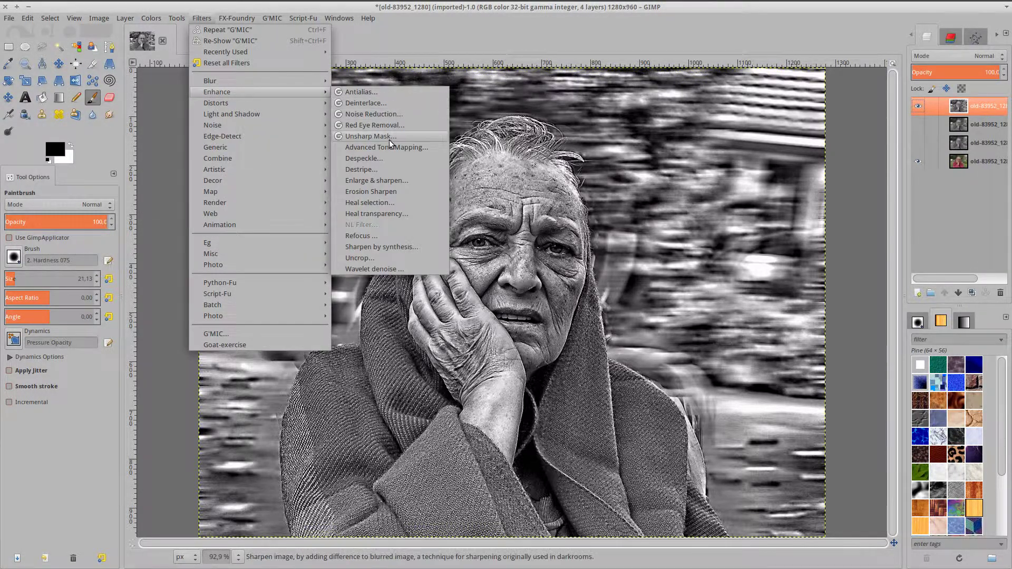
{"action": "left_click", "coordinate": [390, 135]}
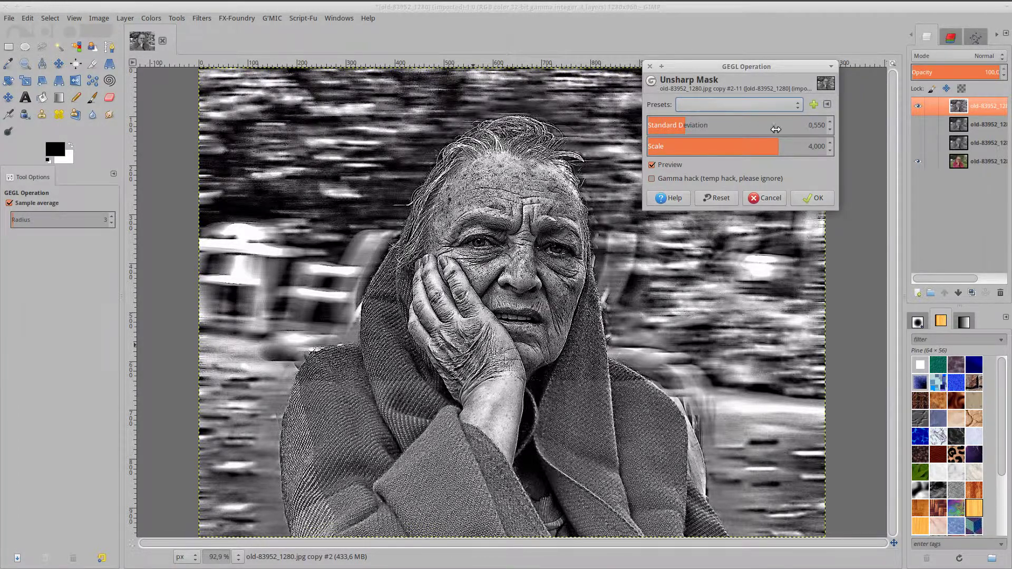
{"action": "left_click", "coordinate": [819, 125]}
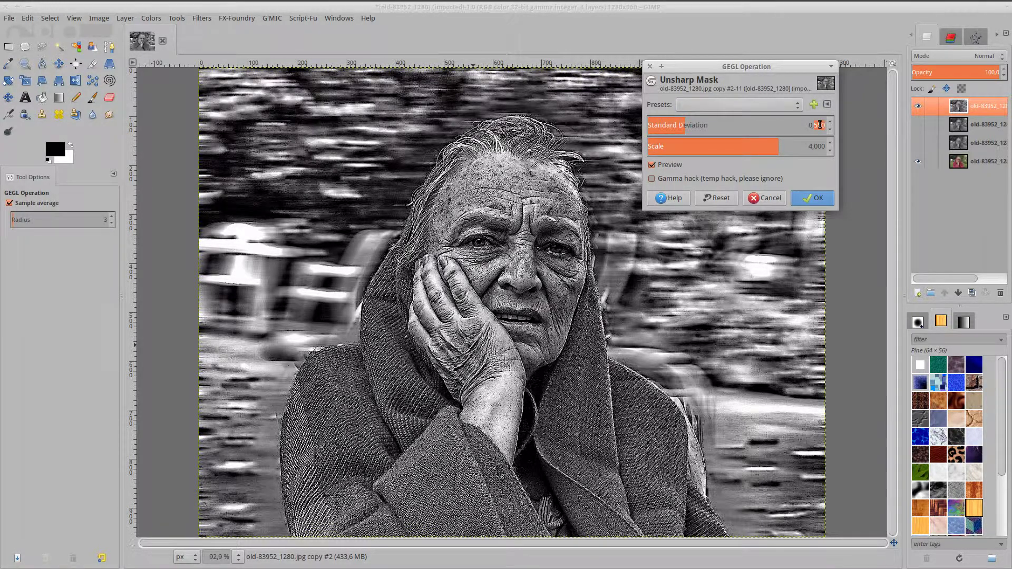
{"action": "type", "text": "0,3"}
{"action": "key", "text": "Return"}
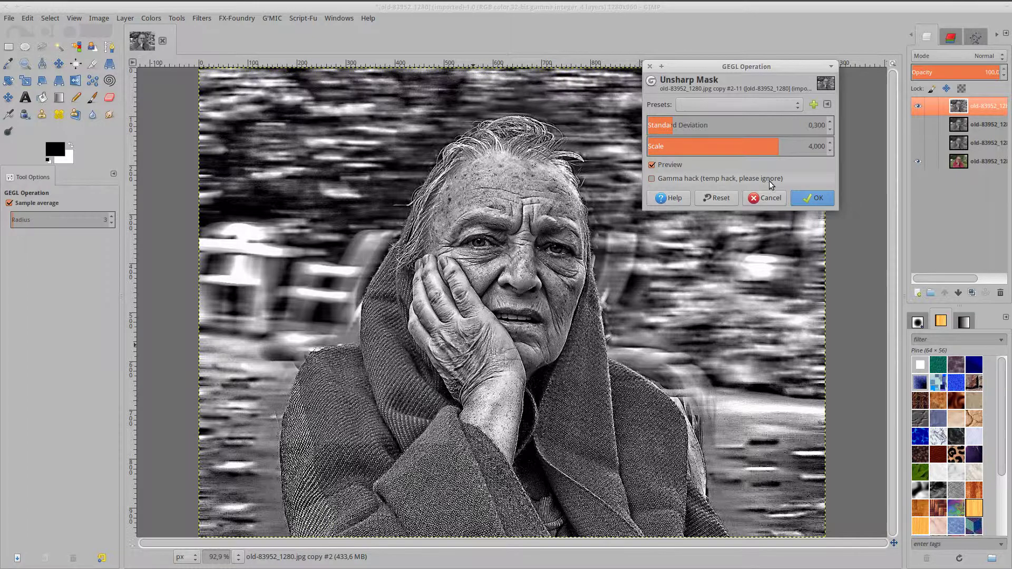
{"action": "left_click", "coordinate": [791, 147]}
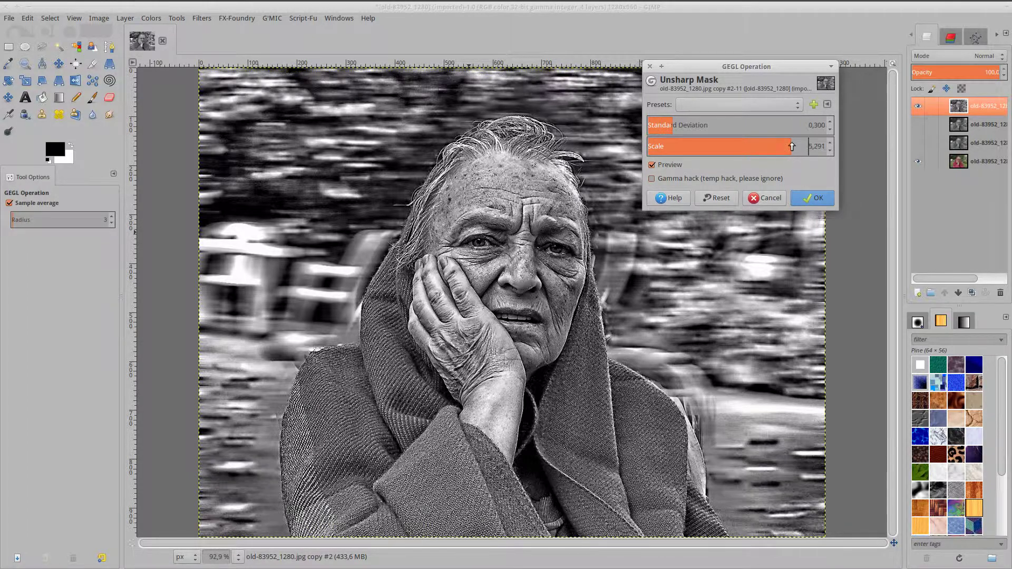
{"action": "left_click", "coordinate": [804, 146]}
{"action": "type", "text": "10,815"}
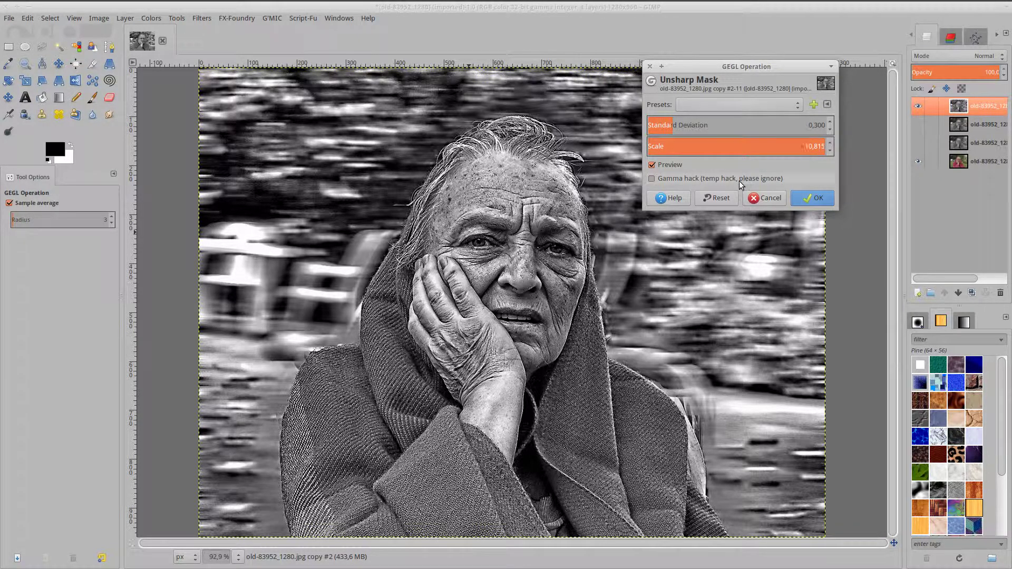
{"action": "left_click", "coordinate": [814, 200]}
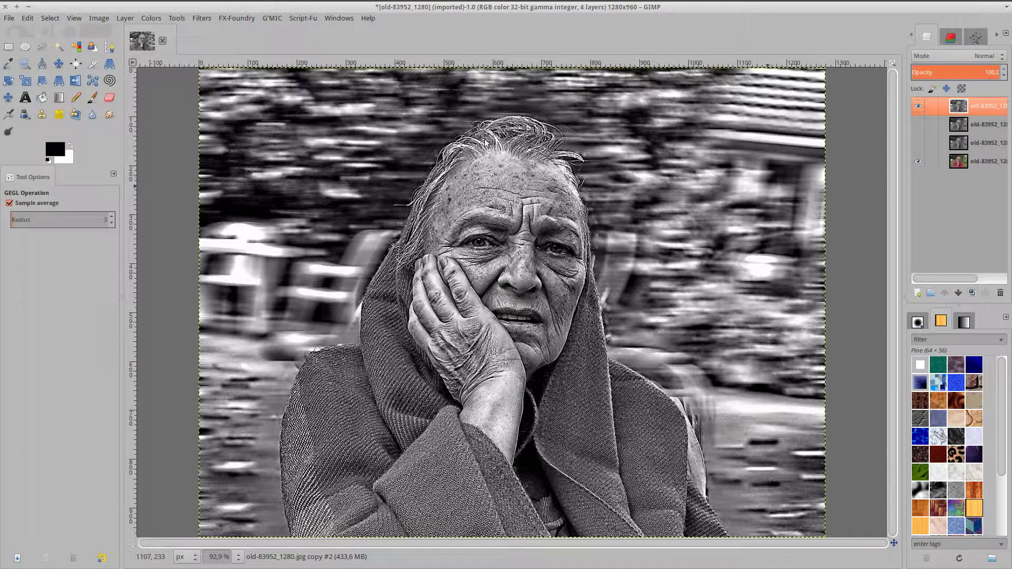
{"action": "left_click", "coordinate": [151, 18]}
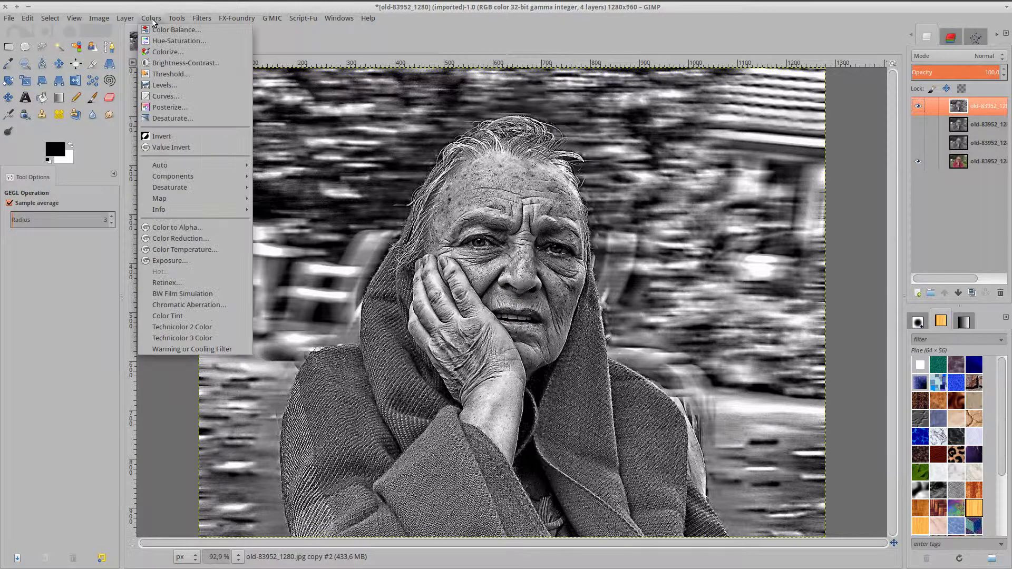
{"action": "left_click", "coordinate": [166, 85]}
{"action": "double_click", "coordinate": [830, 260]}
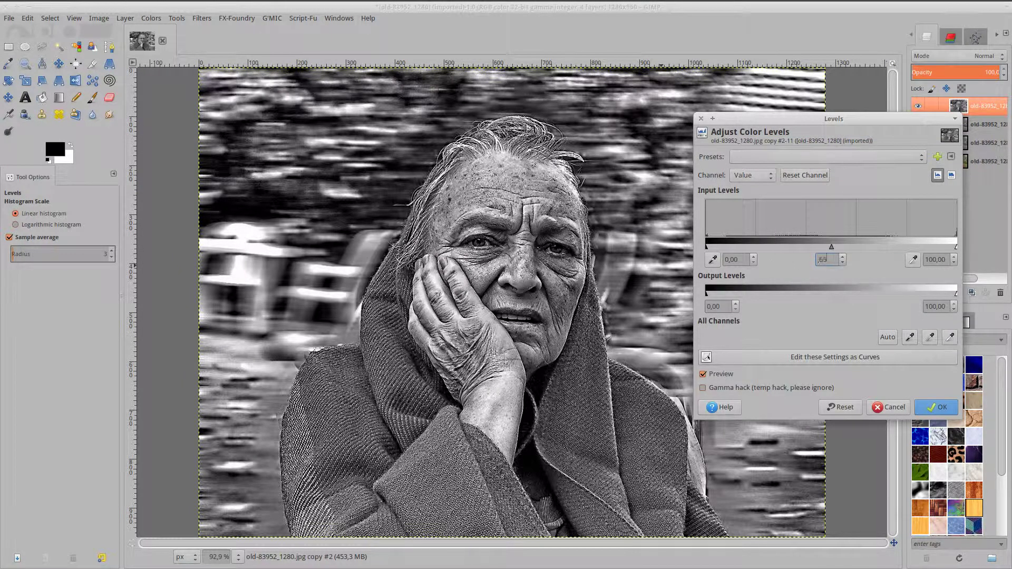
{"action": "key", "text": "Return"}
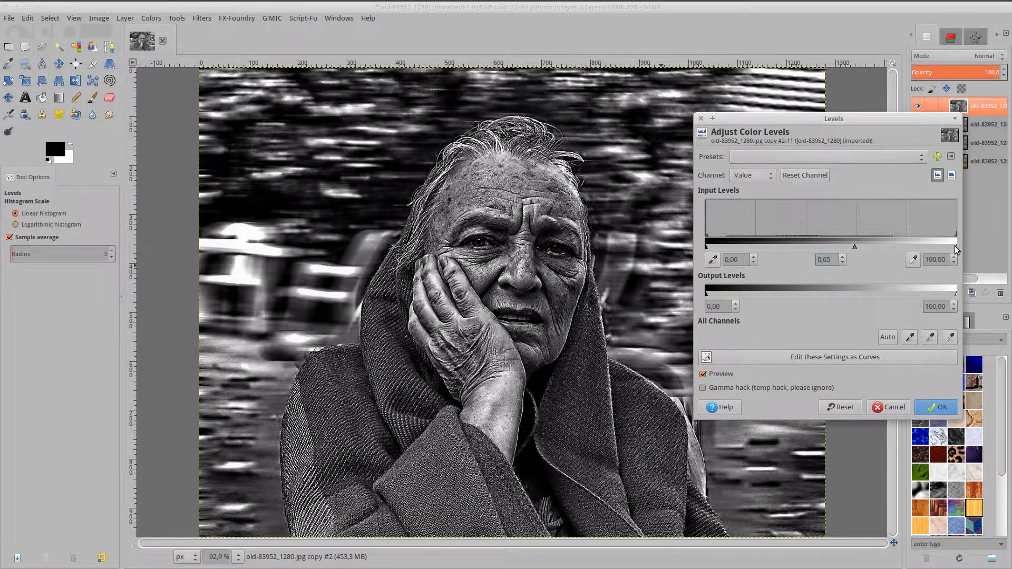
{"action": "left_click_drag", "start_coordinate": [955, 246], "coordinate": [904, 248]}
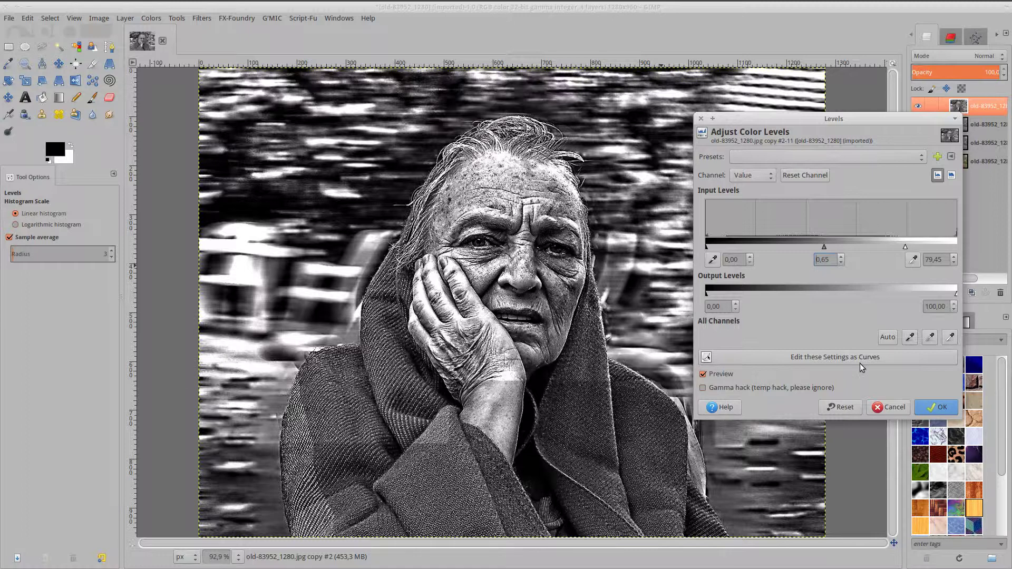
{"action": "left_click", "coordinate": [885, 406]}
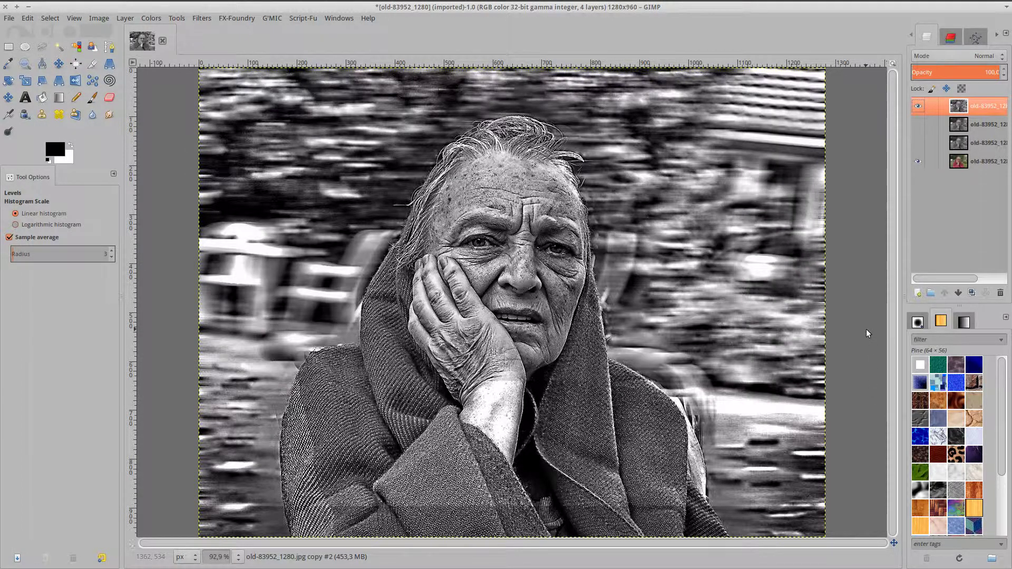
{"action": "left_click", "coordinate": [917, 106]}
{"action": "left_click", "coordinate": [958, 162]}
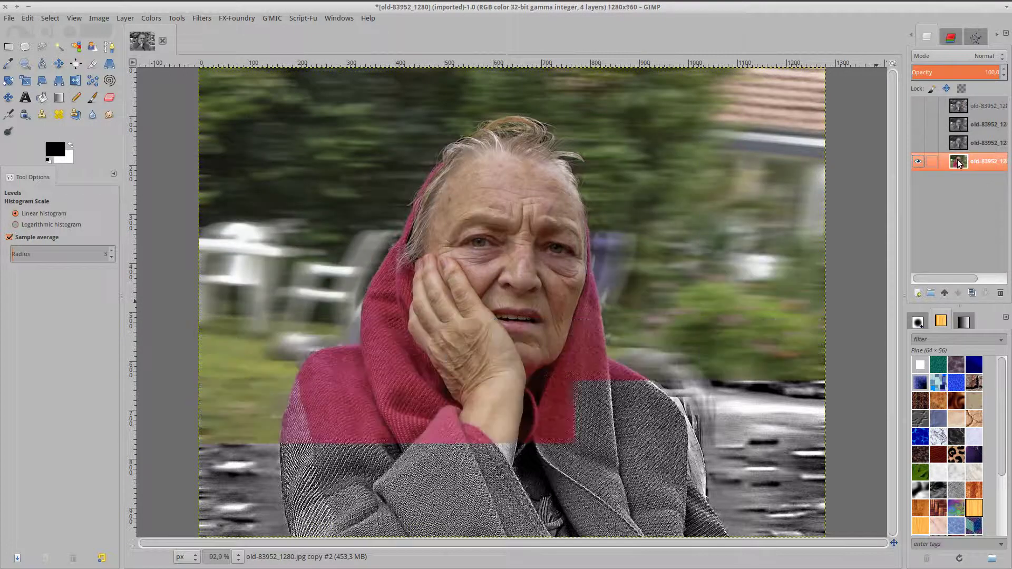
{"action": "left_click", "coordinate": [917, 107]}
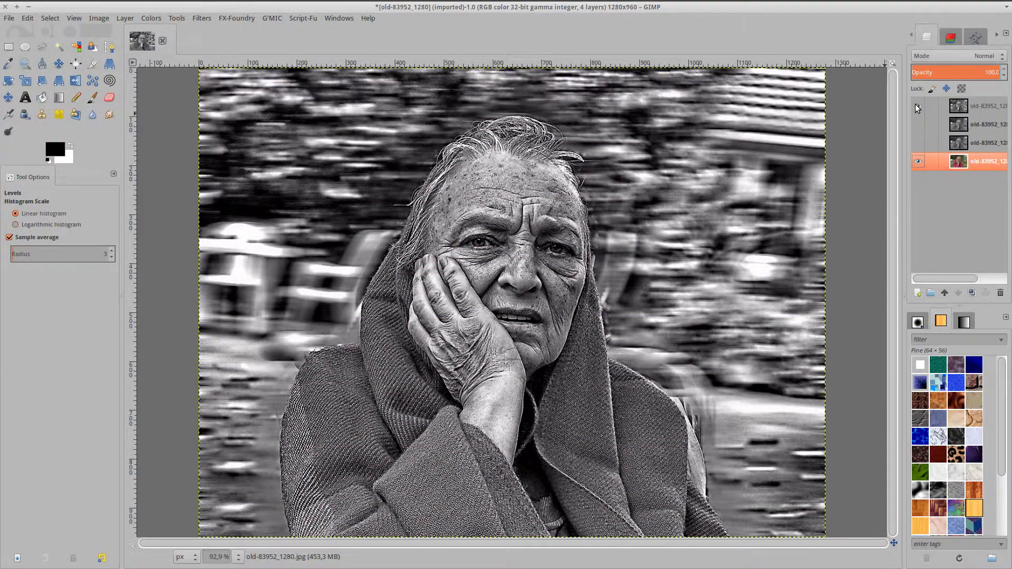
{"action": "left_click", "coordinate": [966, 107]}
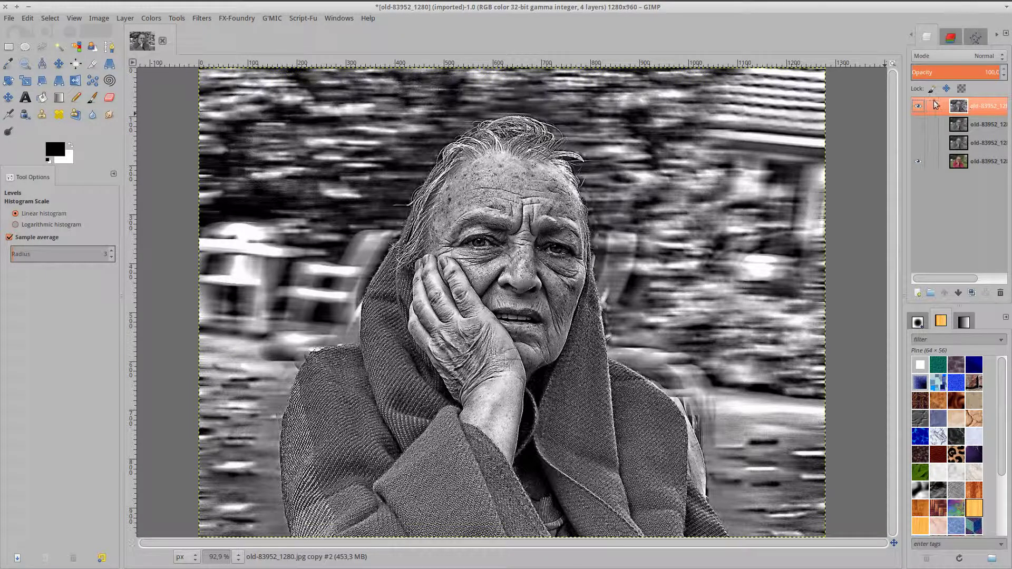
{"action": "left_click", "coordinate": [916, 108]}
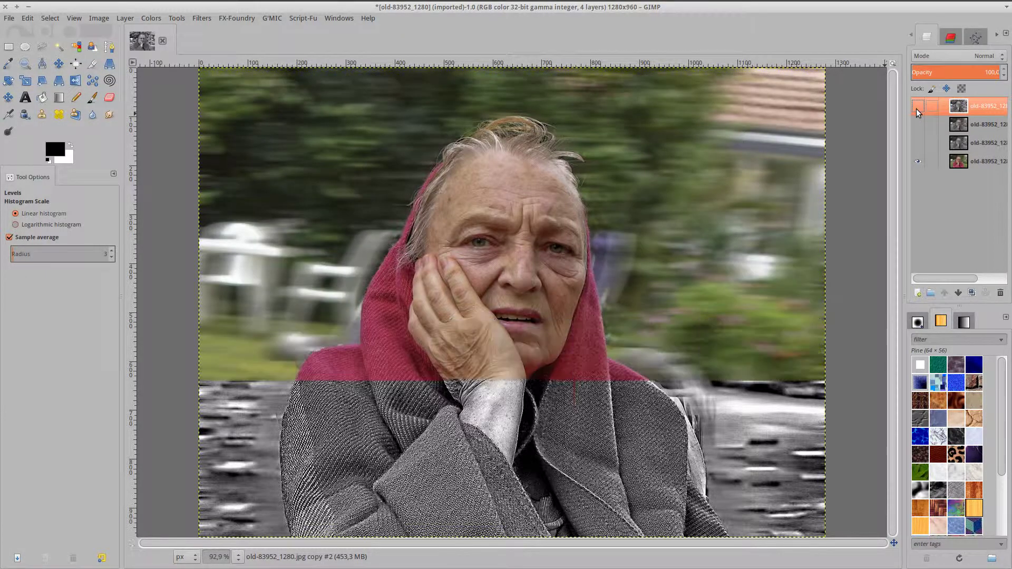
{"action": "left_click", "coordinate": [915, 107]}
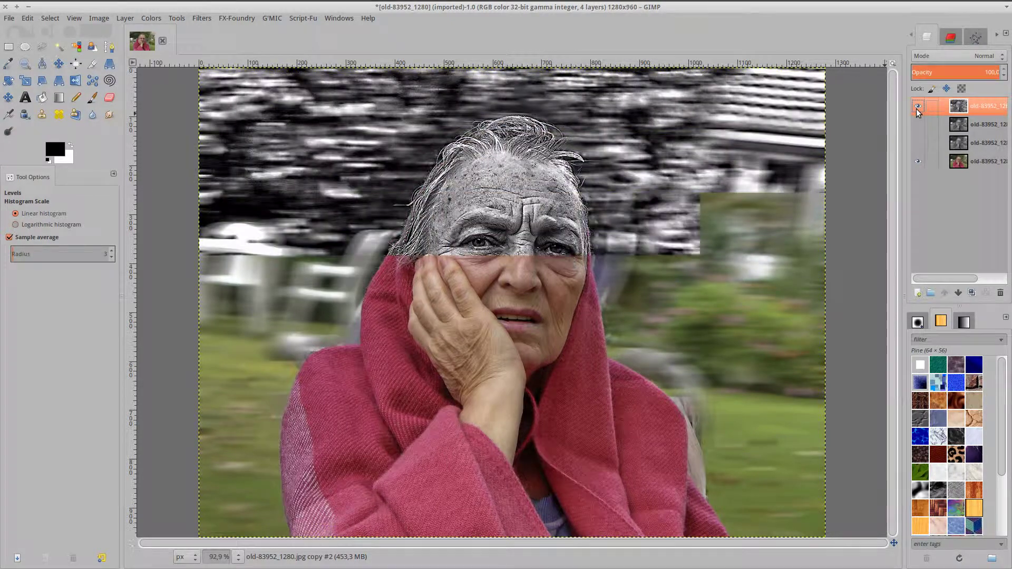